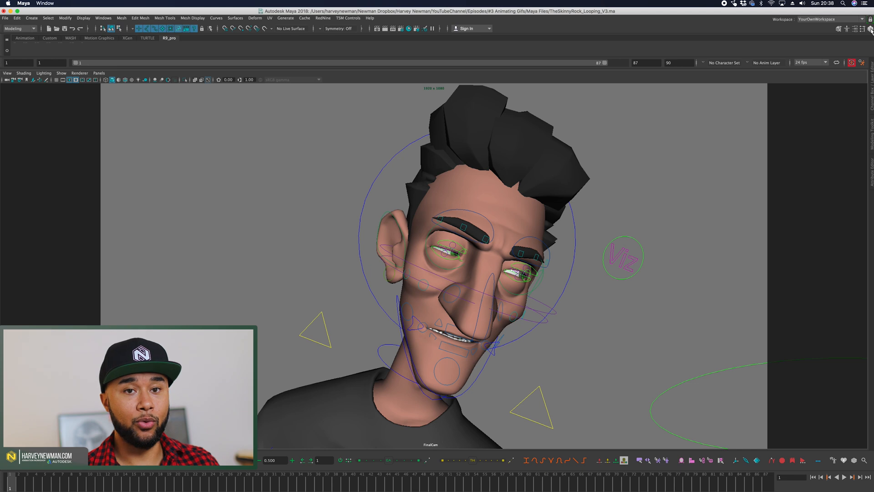
Step: Show the Channel Box and Layer Editor with its animation layers
left_click(870, 29)
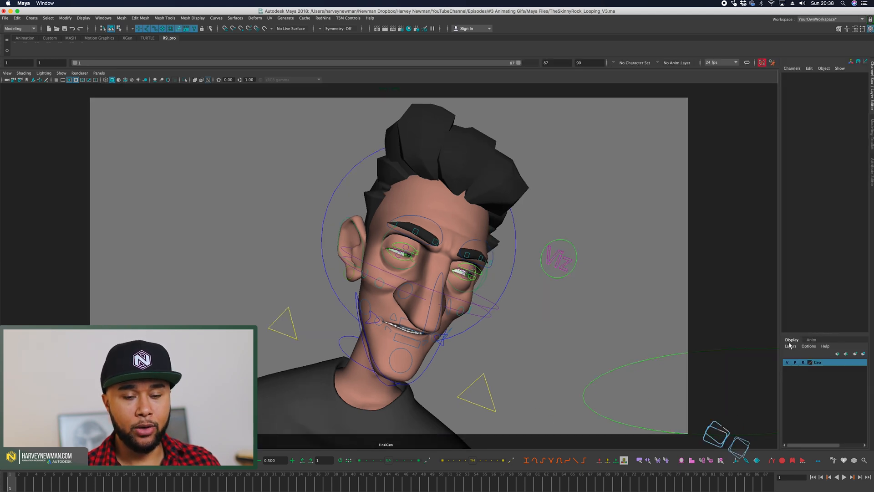
left_click(812, 340)
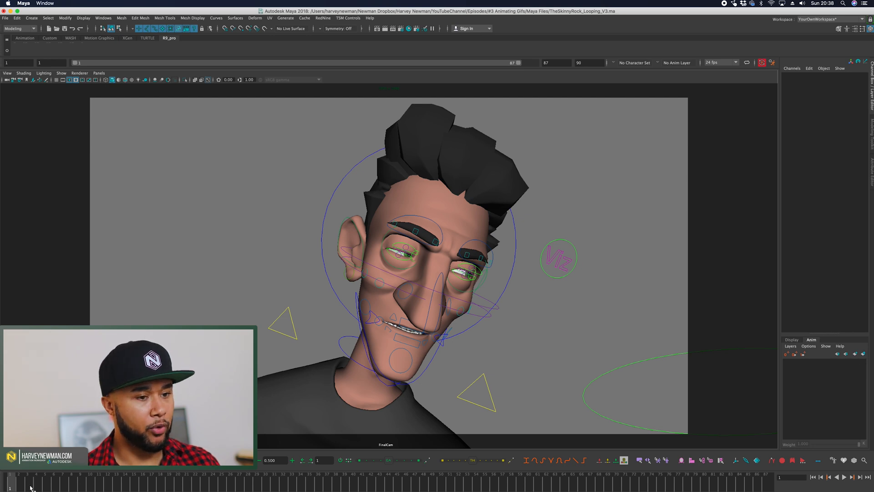
Step: Examine the head control and both shoulder controls, and review the opening frames of the existing animation from frame 1
left_click_drag(338, 157, 362, 205)
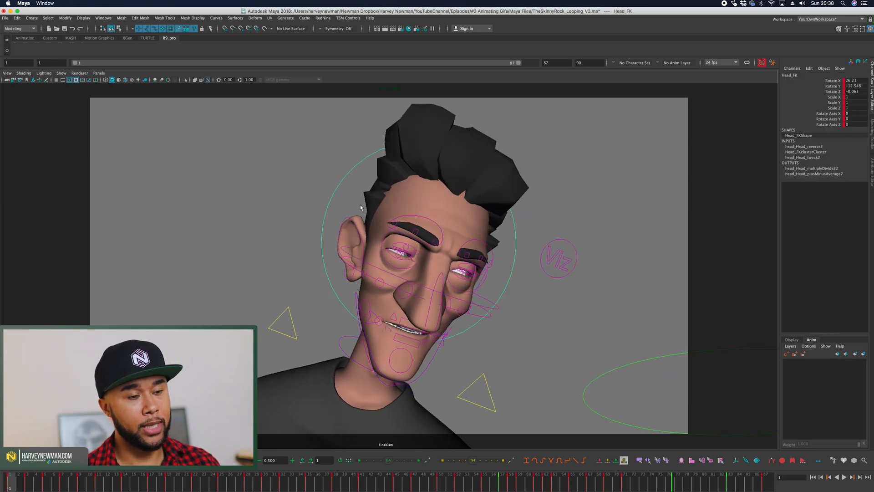
left_click(279, 317)
left_click(490, 394)
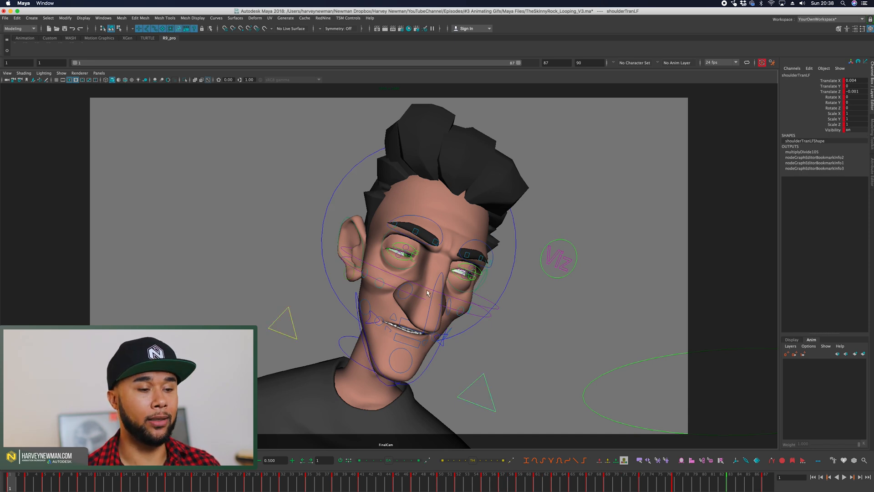
left_click_drag(267, 301, 319, 345)
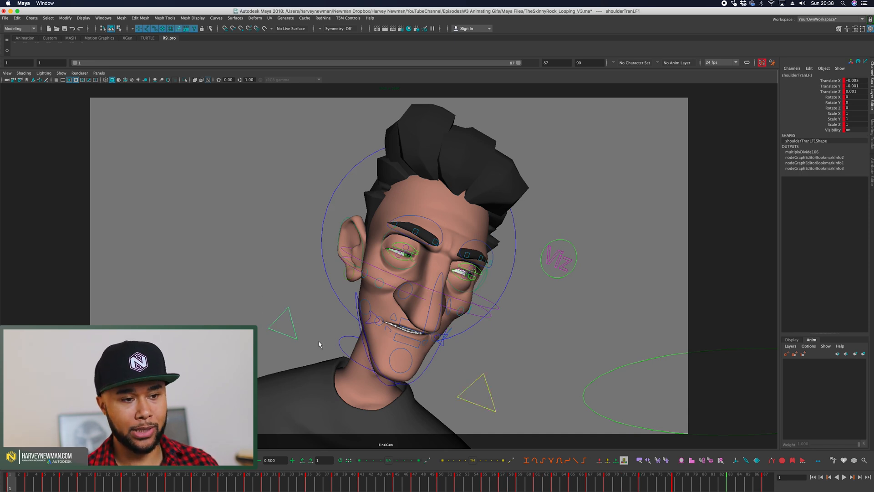
key("alt+v")
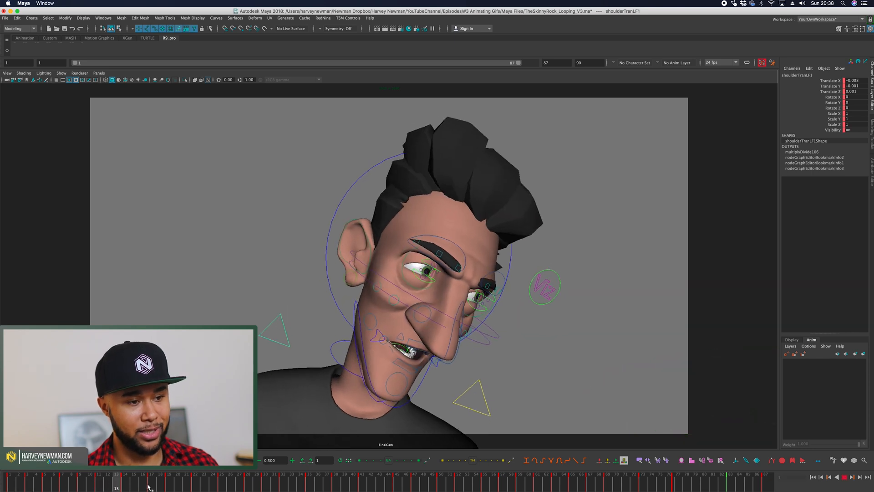
left_click_drag(236, 490, 2, 478)
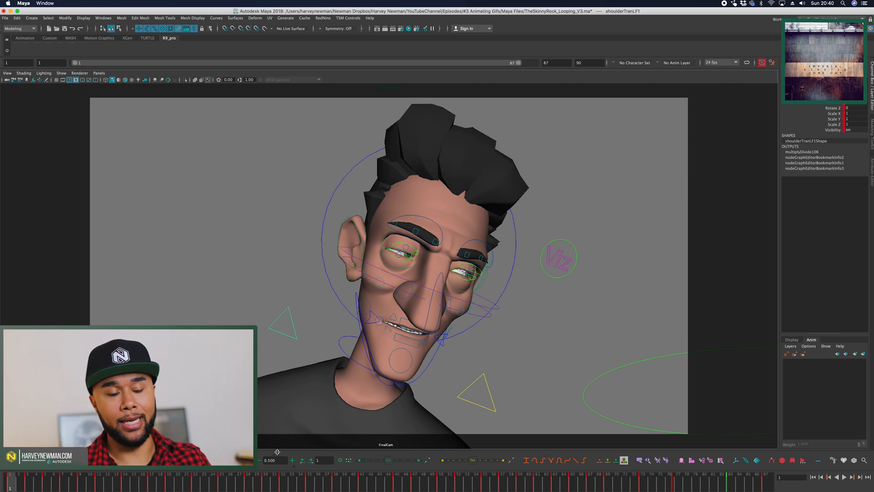
left_click_drag(53, 482, 116, 488)
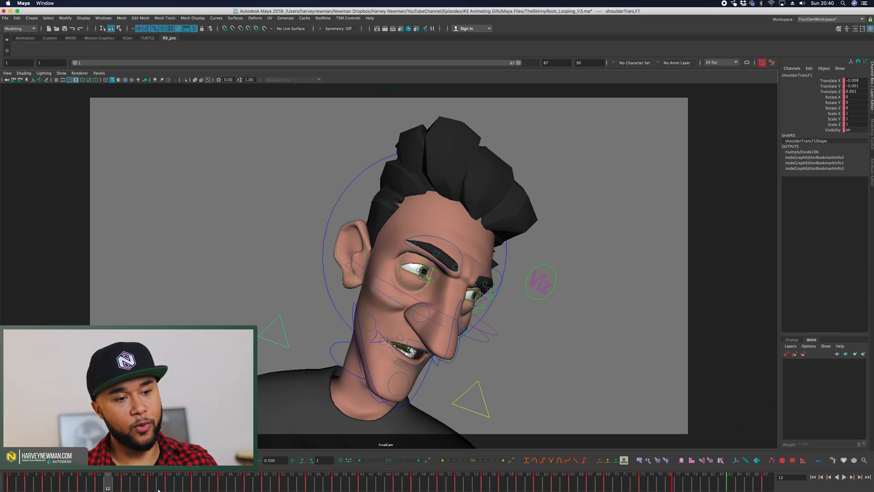
left_click_drag(159, 489, 213, 485)
left_click_drag(44, 490, 1, 483)
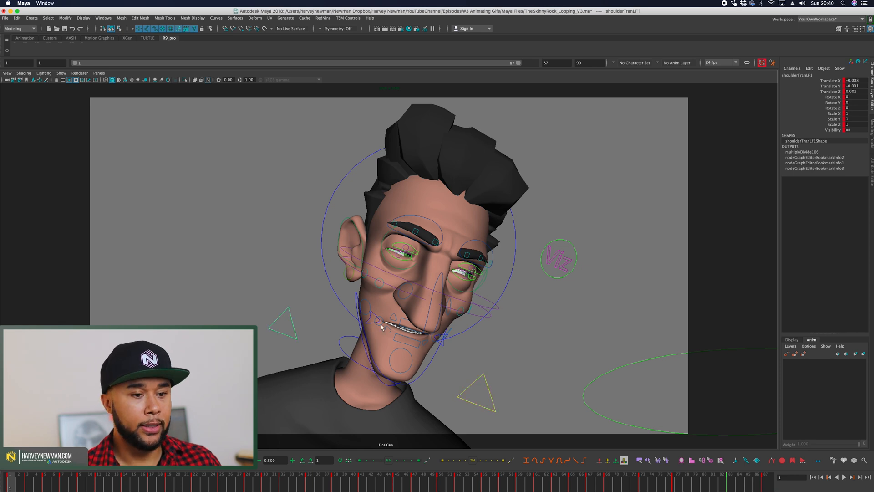
Step: Create an animation layer from both shoulder controls and make it the active layer instead of BaseAnimation
left_click(481, 383)
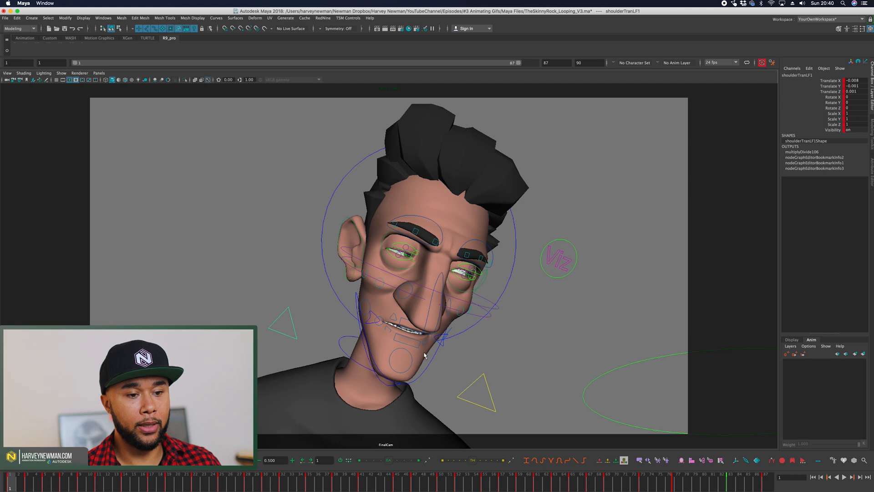
left_click(863, 355)
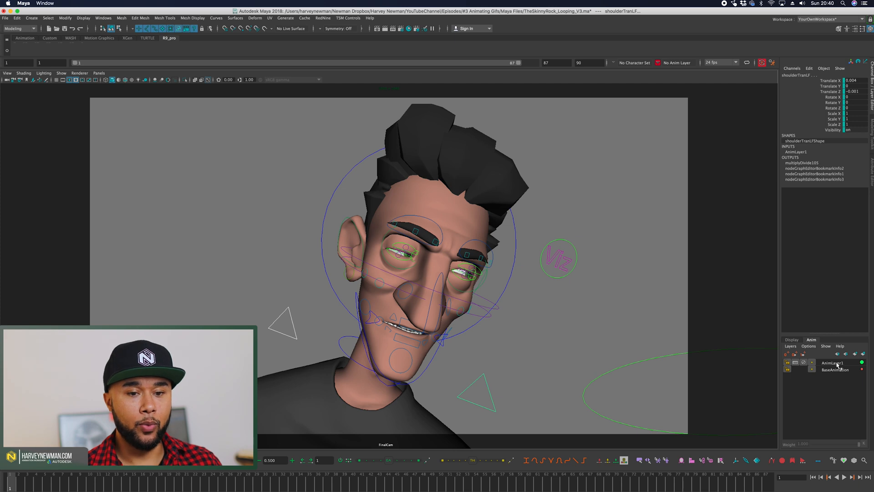
left_click(837, 363)
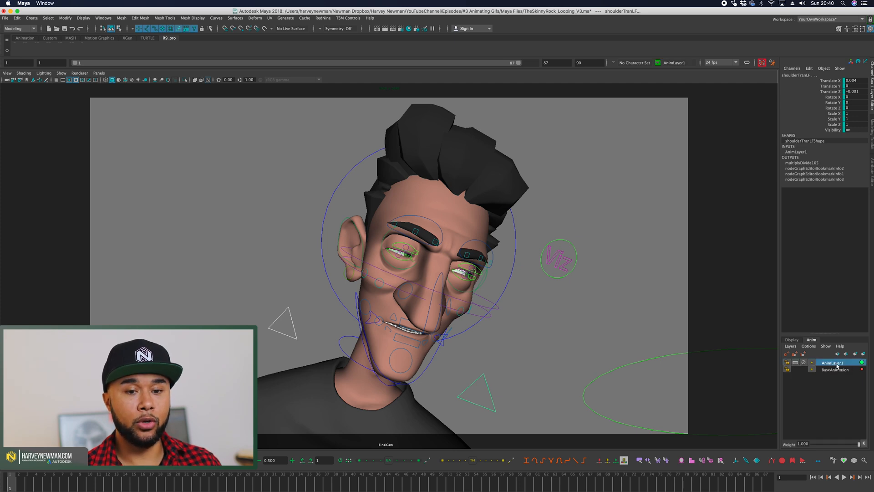
left_click(840, 370)
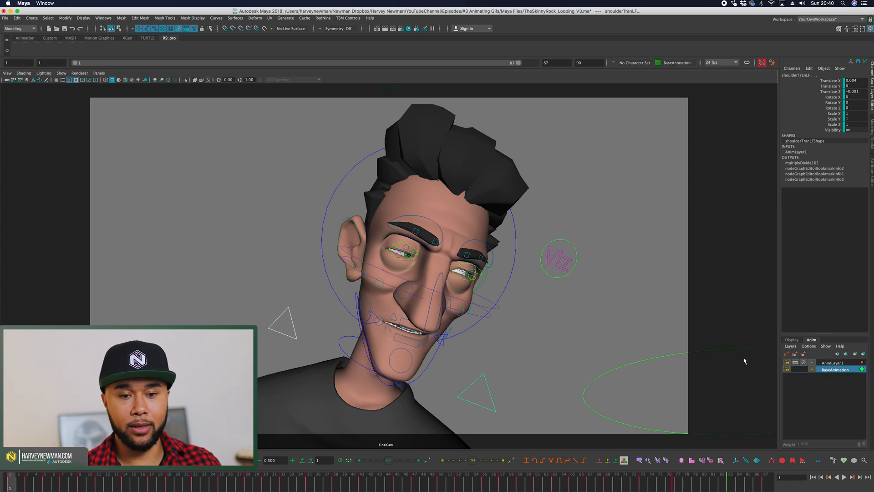
left_click(829, 363)
Step: Select both triangular shoulder controls and key them at frame 1 on AnimLayer1
left_click(285, 272)
left_click(294, 331)
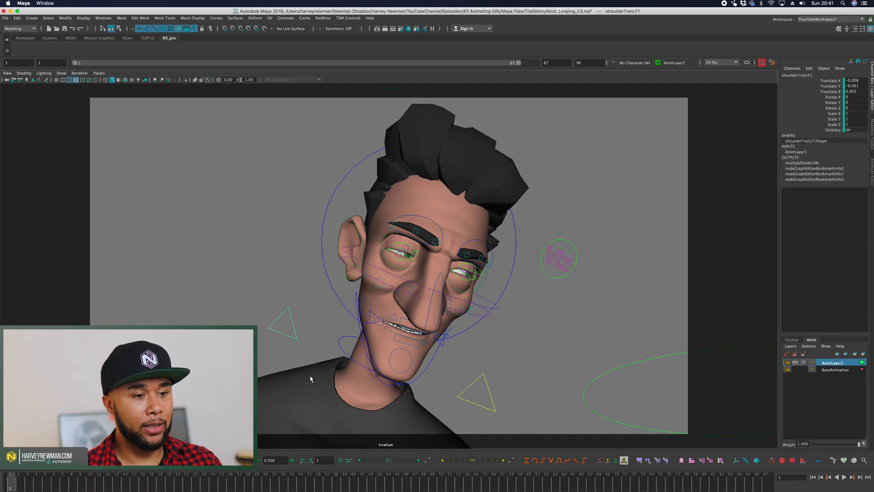
left_click(496, 402, "shift")
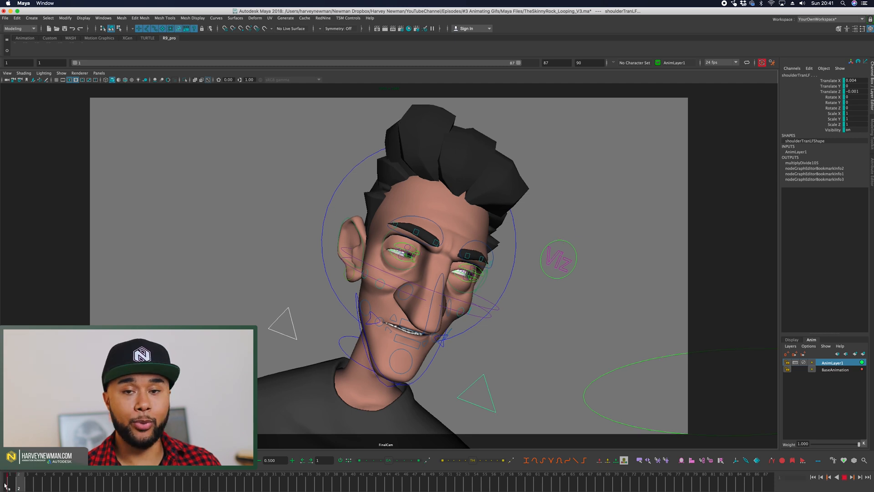
Step: Select only the shoulderTranLF1 control, review the opening frames, and key it at frame 5 on AnimLayer1
left_click(282, 304)
left_click(282, 304)
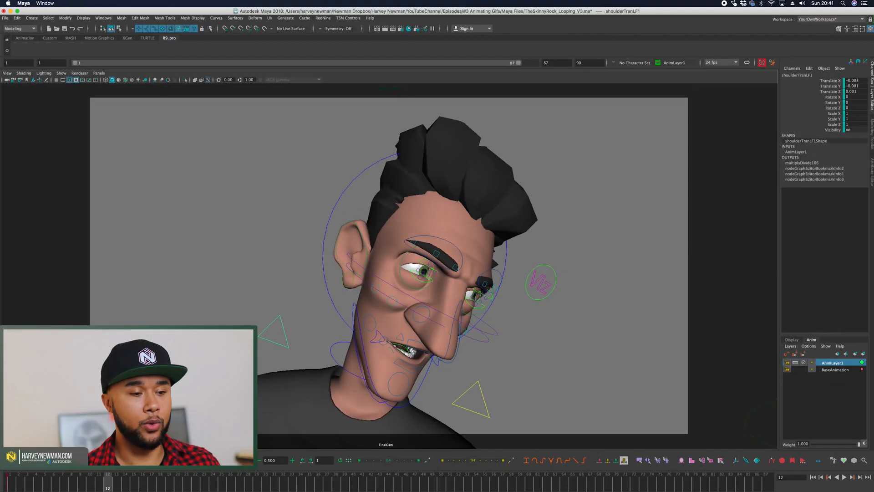
left_click_drag(108, 481, 73, 480)
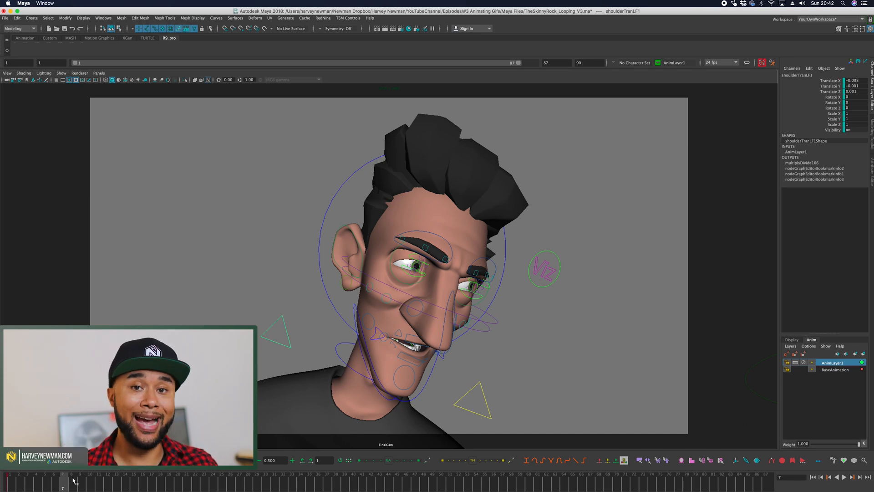
left_click_drag(67, 483, 8, 483)
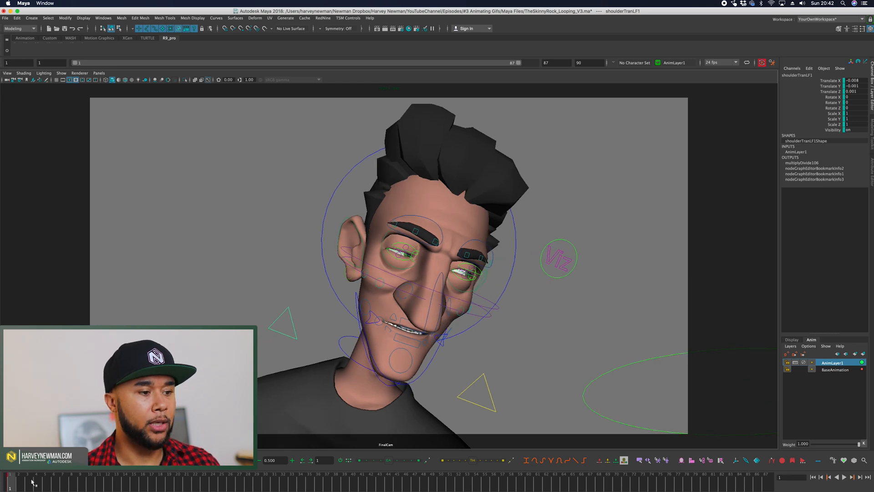
key("alt+v")
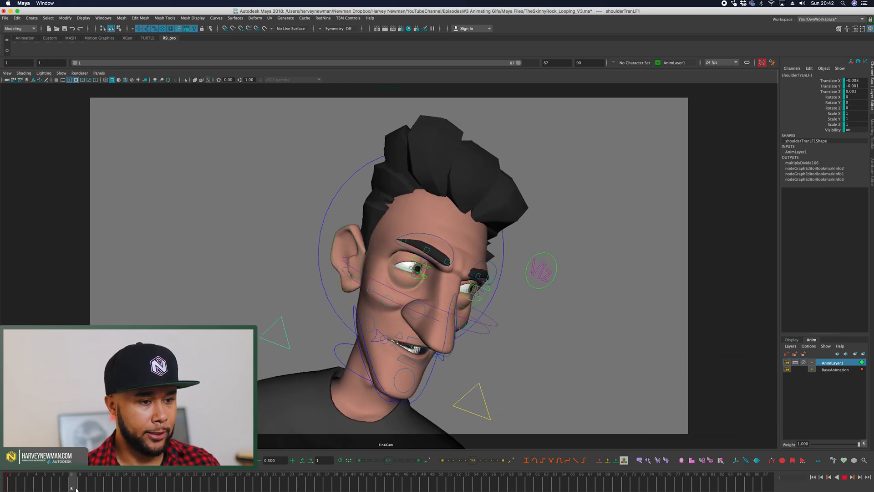
left_click(46, 489)
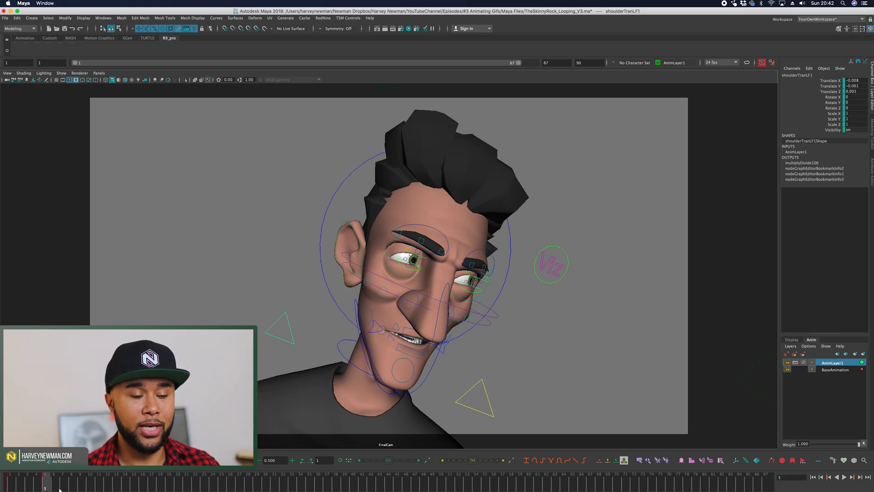
Step: Find the following beats by playback and key shoulderTranLF1 at frames 12, 17 and 22
key("alt+v")
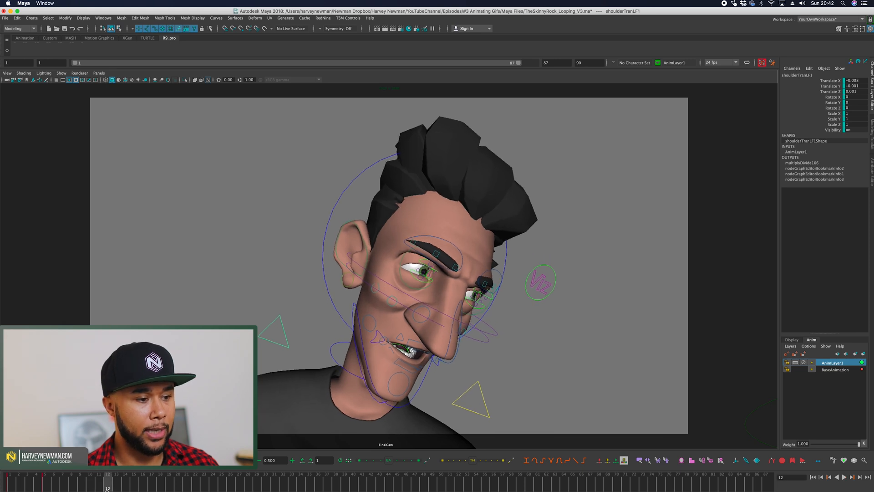
left_click(143, 489)
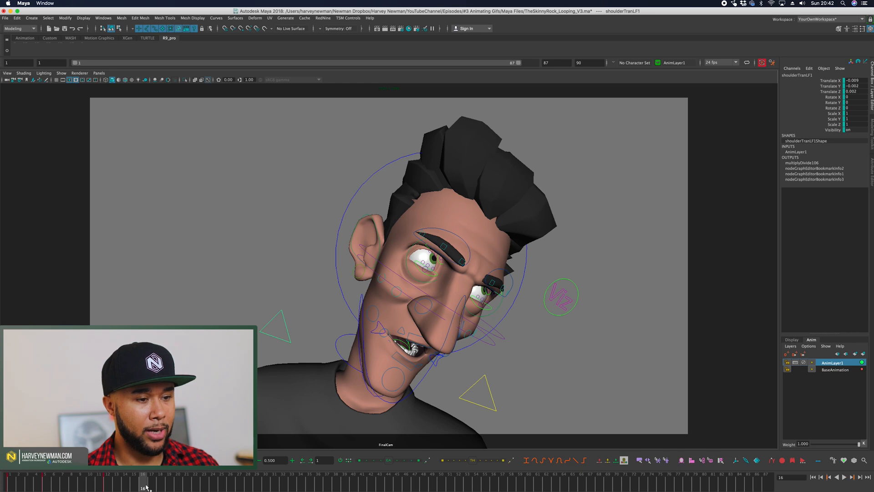
key("alt+v")
left_click(152, 488)
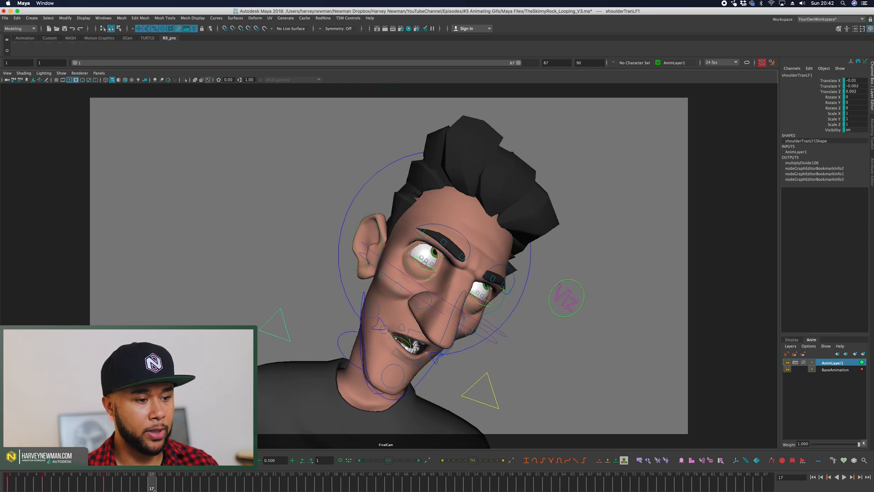
mouse_move(153, 488)
left_mouse_down()
mouse_move(205, 489)
mouse_move(197, 490)
left_mouse_up()
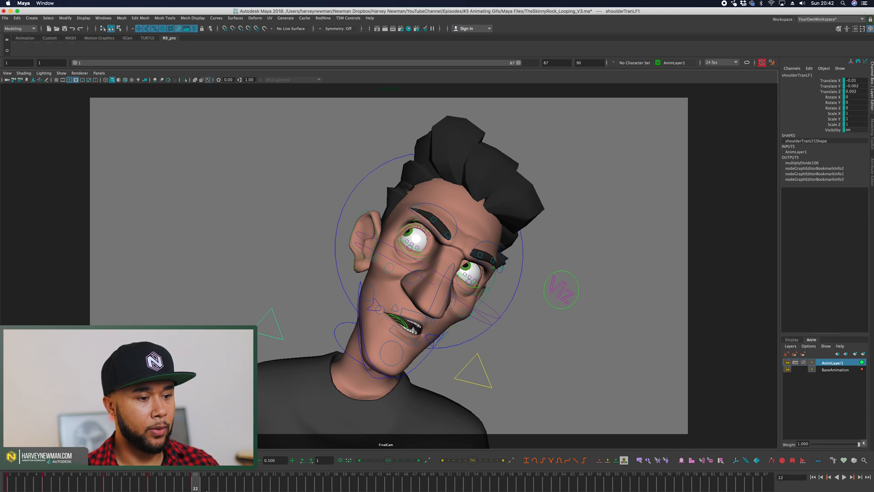
Step: Continue through the animation and key shoulderTranLF1 at frames 36, 42, 46 and 51
key("alt+v")
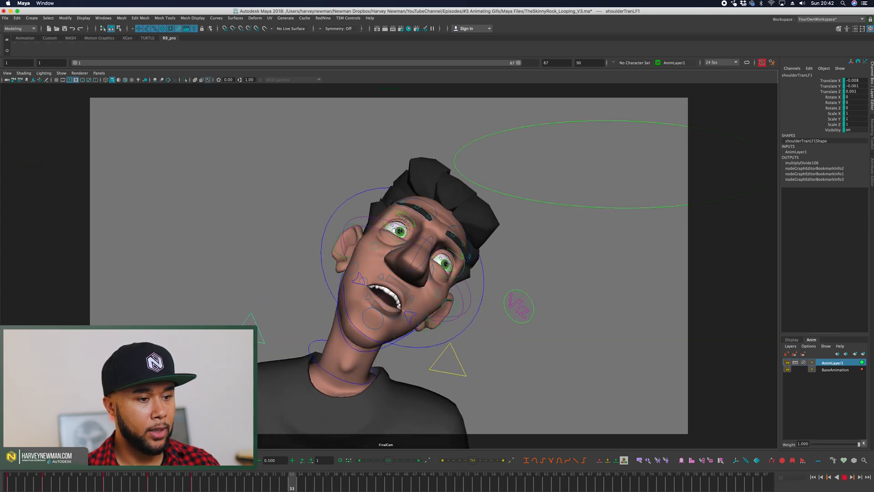
left_click_drag(283, 490, 371, 489)
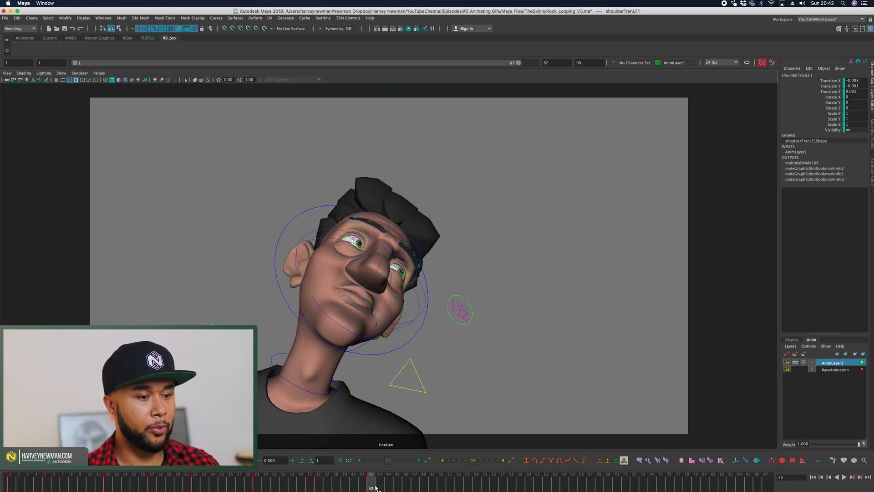
left_click_drag(375, 488, 450, 489)
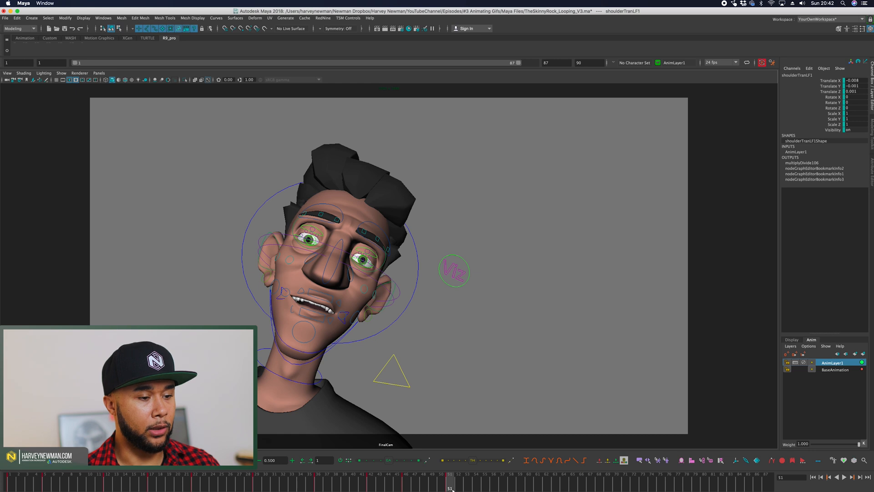
Step: Play on from frame 51 and key shoulderTranLF1 at frames 56 and 62
key("alt+v")
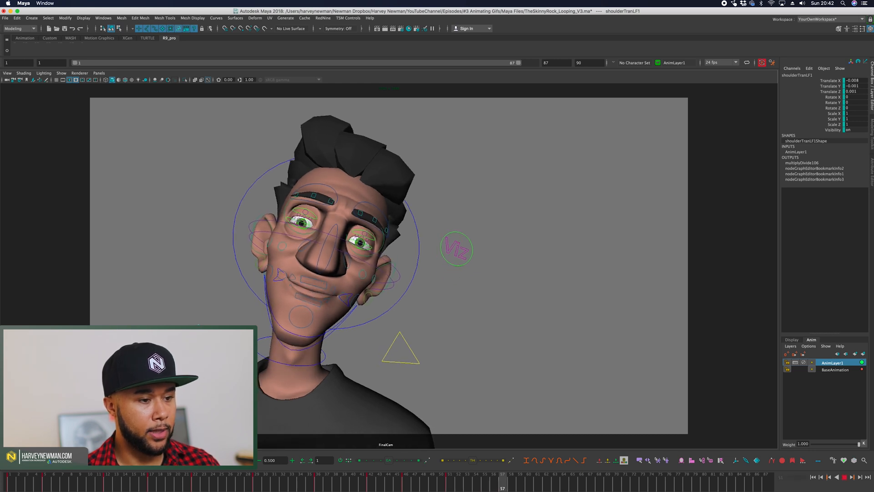
left_click(541, 489)
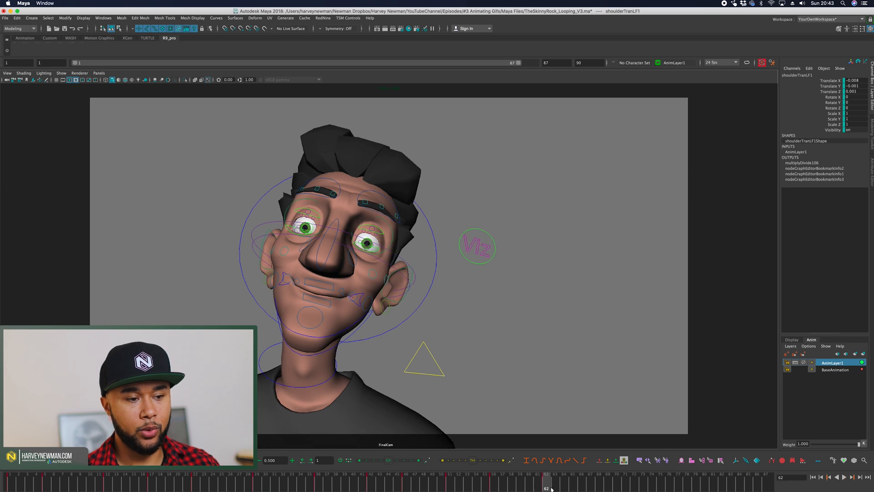
mouse_move(546, 489)
left_mouse_down()
mouse_move(582, 489)
mouse_move(538, 487)
mouse_move(550, 486)
left_mouse_up()
key("alt+v")
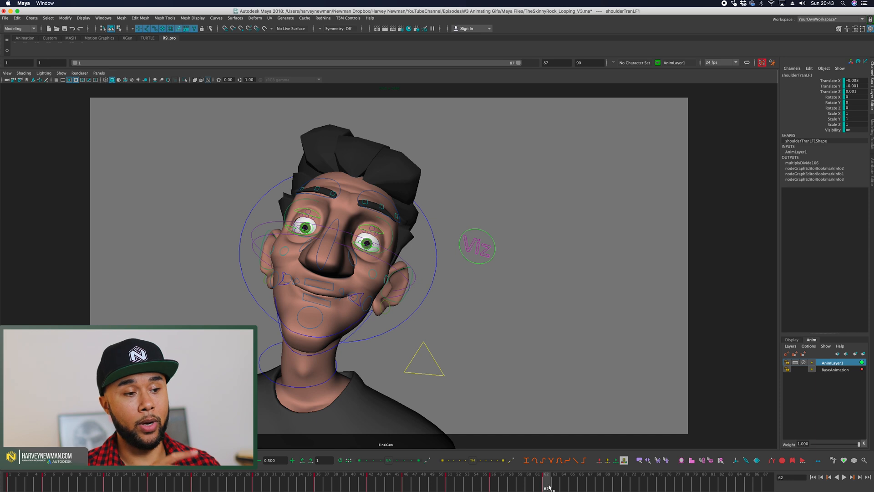
Step: Key shoulderTranLF1 at the last frame, 87, and check the timing by playing from frame 56 to about 62
left_click_drag(549, 487, 860, 491)
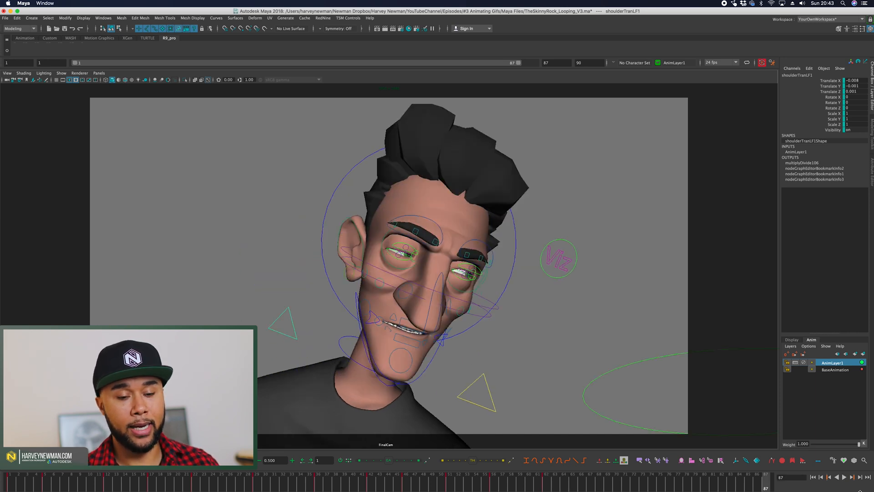
left_click_drag(762, 489, 497, 489, "shift")
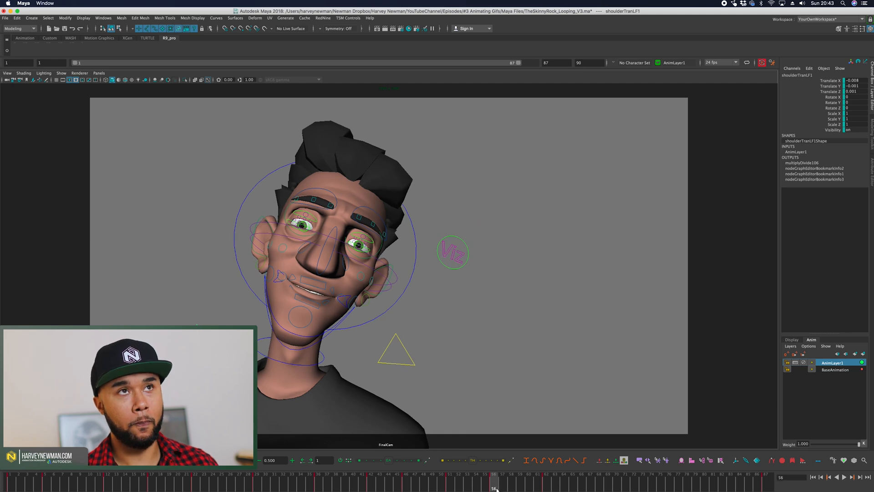
key("alt+v")
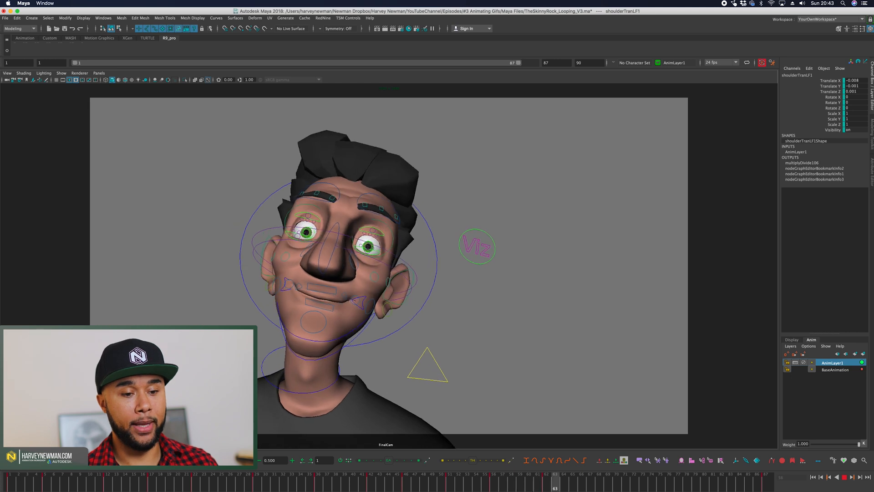
left_click(547, 488)
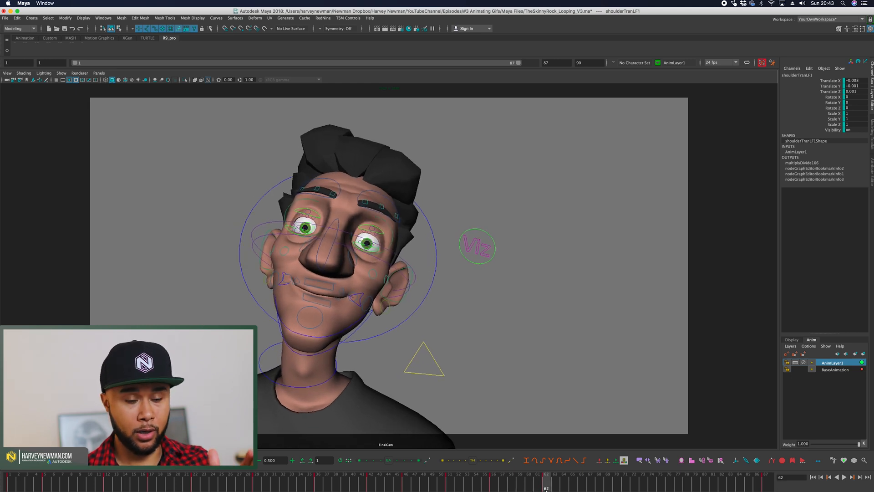
Step: Return to frame 5 and raise shoulderTranLF1 slightly, comparing the pose with the key at frame 1
left_click_drag(546, 488, 45, 488)
key("comma")
key("period")
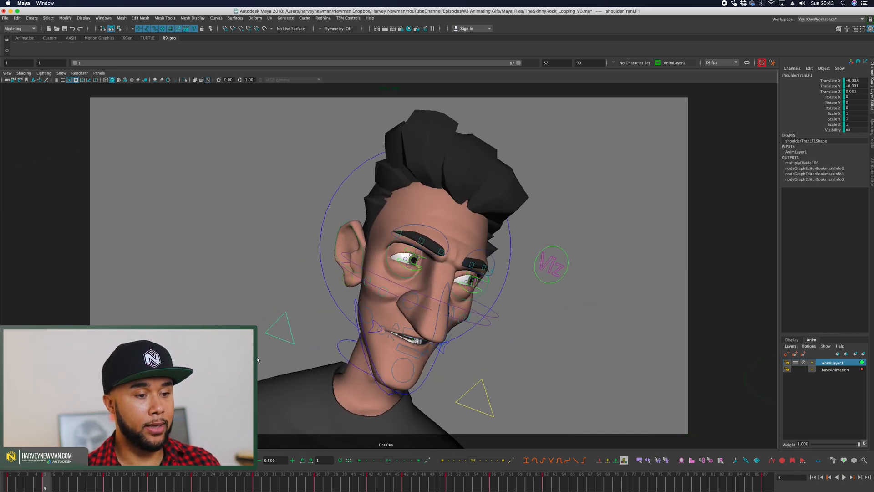
key("comma")
key("period")
key("w")
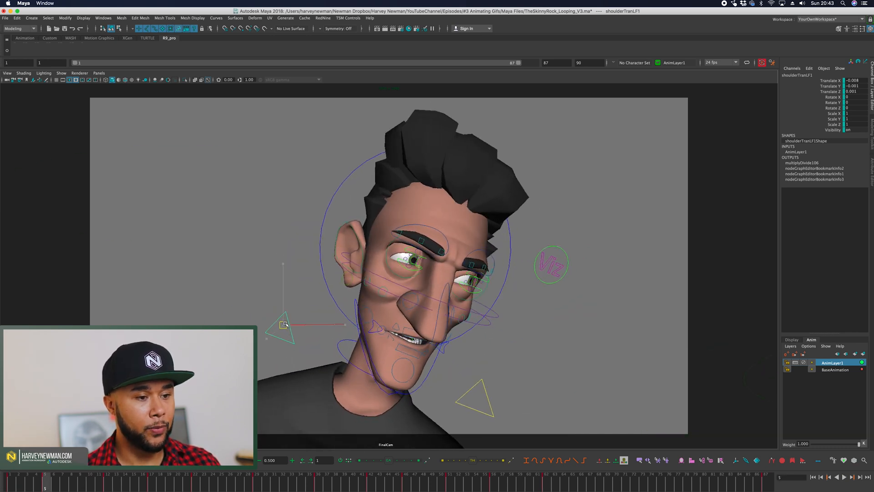
key("comma")
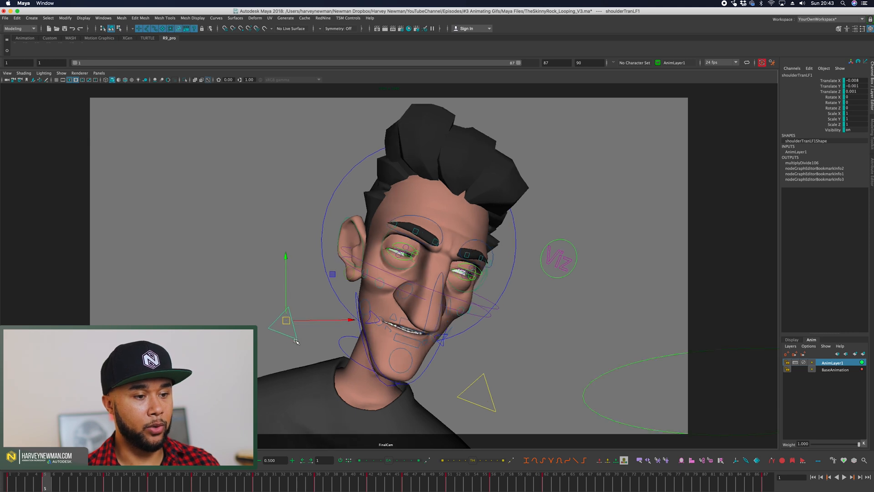
key("period")
left_click_drag(285, 324, 283, 321)
key("comma")
key("period")
Step: Lower shoulderTranLF1 at frame 12 to a Translate Y of about -0.004 and compare it with the preceding key
key("period")
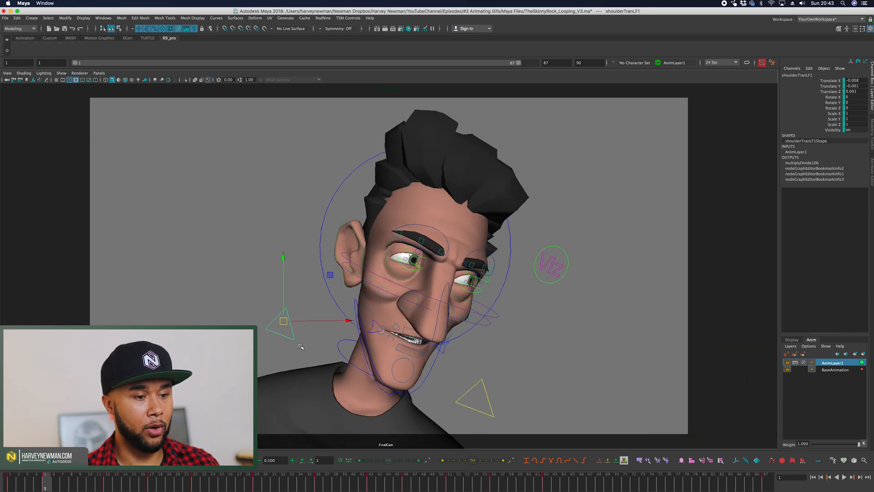
key("comma")
key("period")
key("comma")
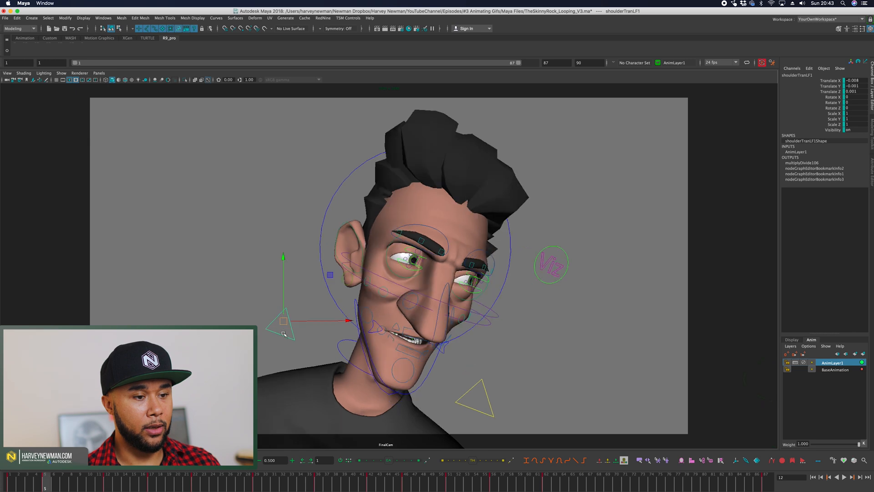
key("period")
left_click_drag(277, 329, 280, 336)
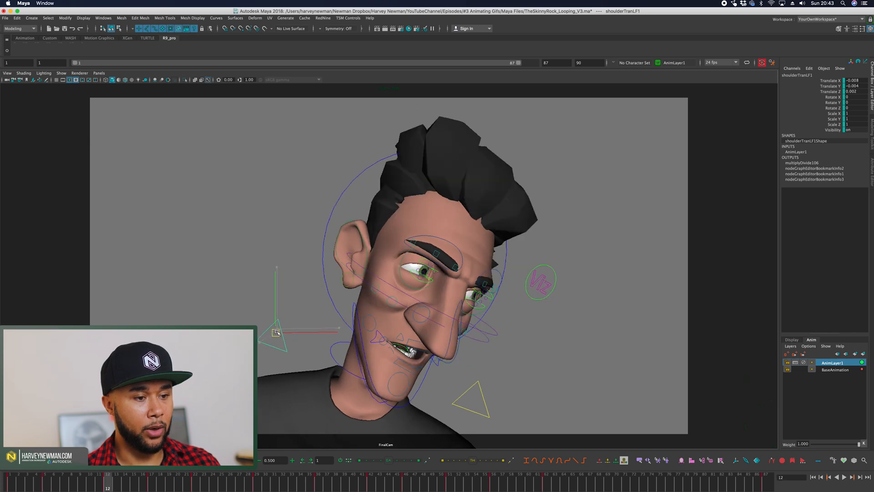
key("comma")
key("period")
Step: Shift shoulderTranLF1 slightly downward at frames 17 and 22, checking each pose against its neighbouring key
key("period")
key("comma")
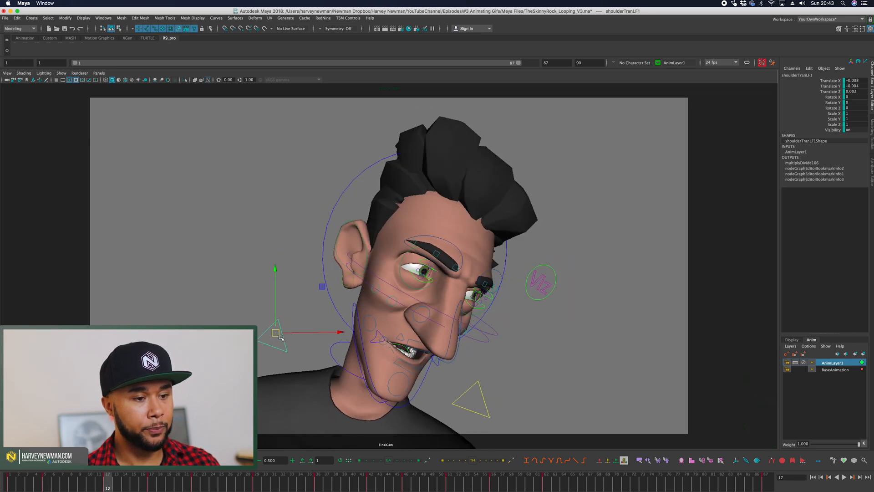
key("period")
left_click_drag(278, 323, 281, 330)
key("period")
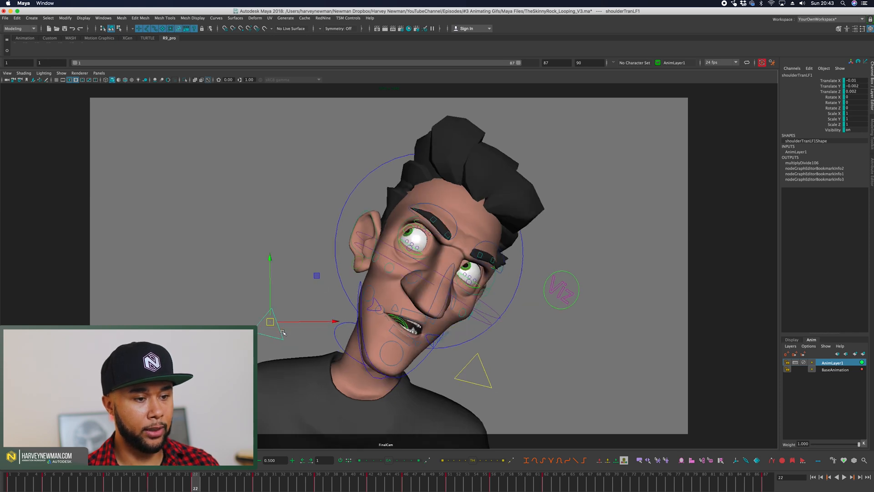
key("comma")
key("period")
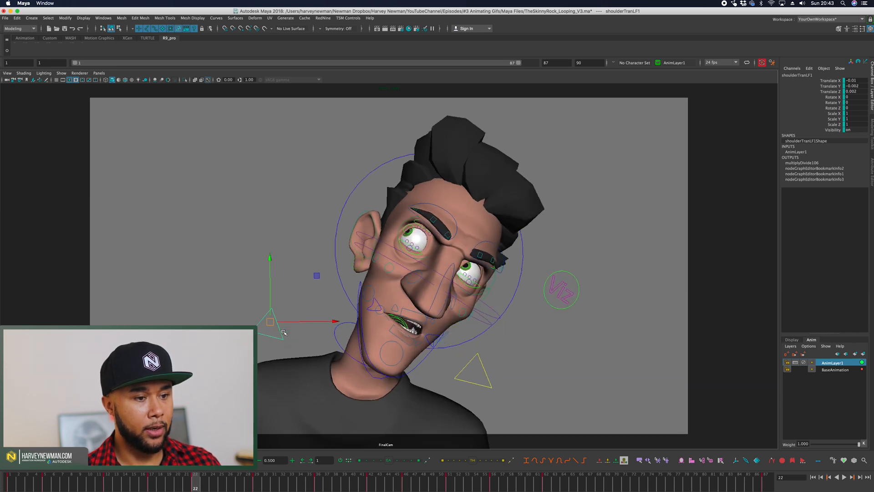
left_click_drag(273, 325, 273, 327)
key("comma")
key("period")
Step: Raise shoulderTranLF1 at frame 29 to a Translate Y of about 0.001 and compare it with the neighbouring keys
key("period")
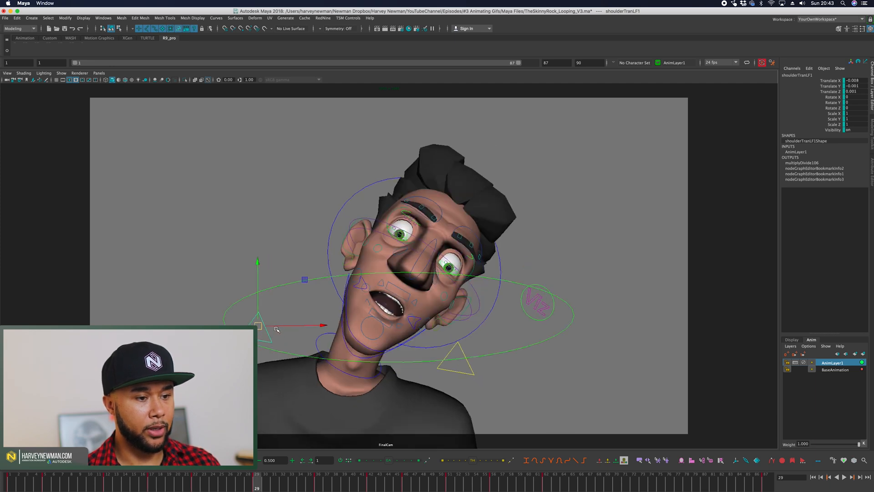
key("comma")
key("period")
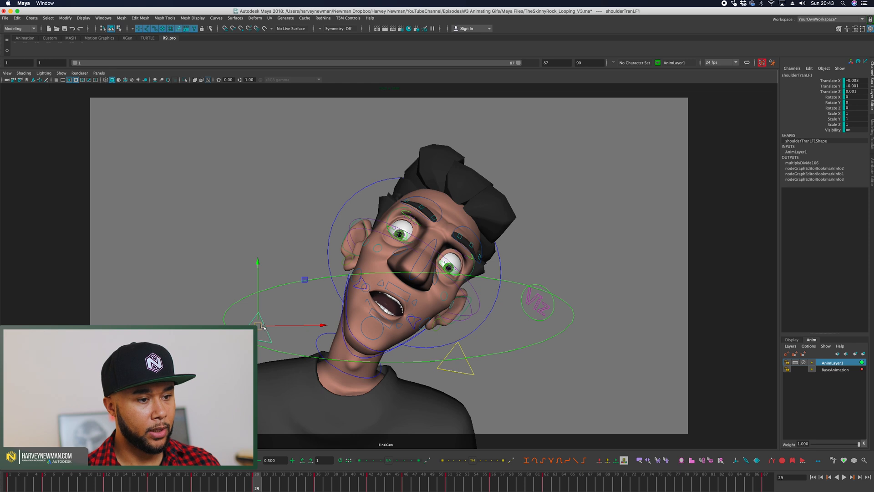
left_click_drag(261, 325, 259, 324)
key("period")
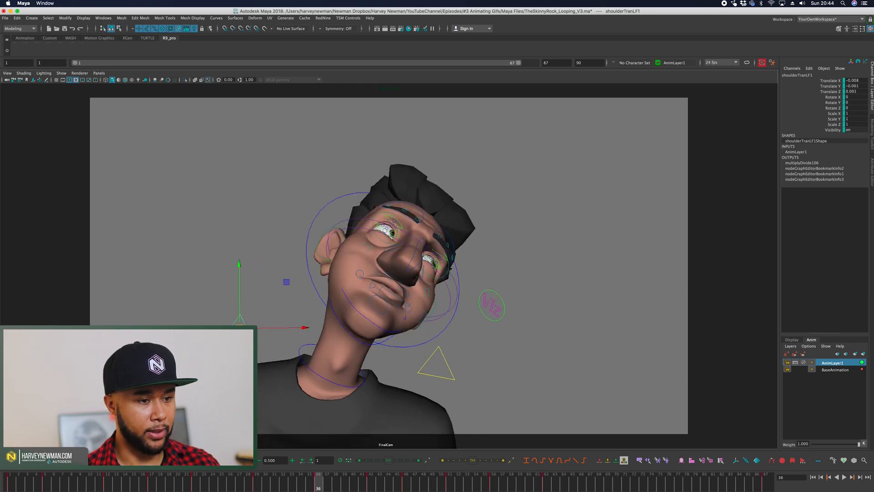
key("comma")
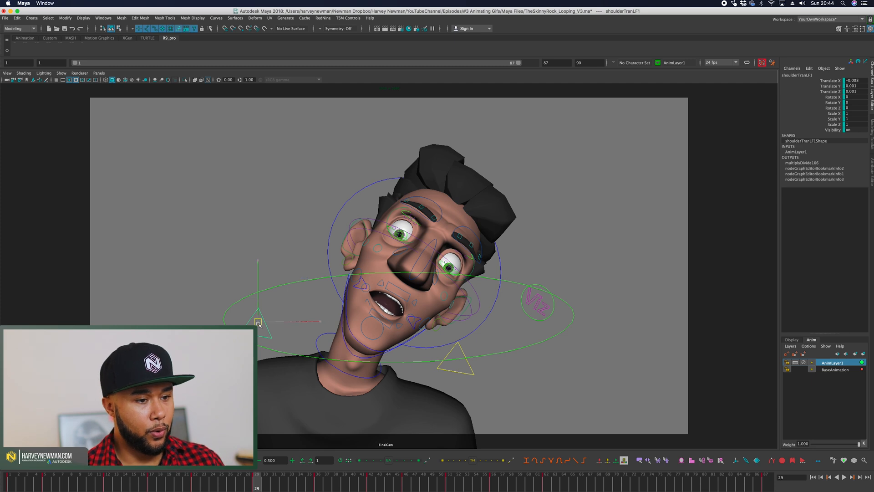
key("period")
key("comma")
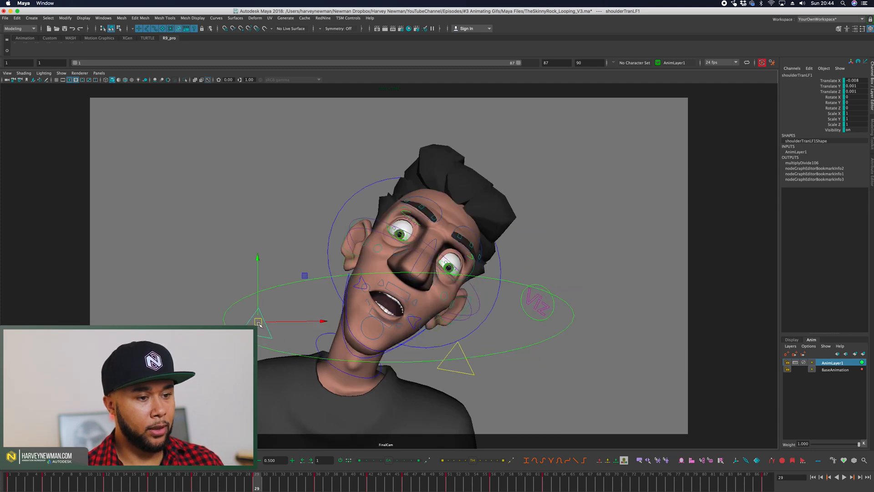
Step: Raise shoulderTranLF1 at frame 36 to about 0 in Translate Y and lower it at frame 46 to about -0.005
key("period")
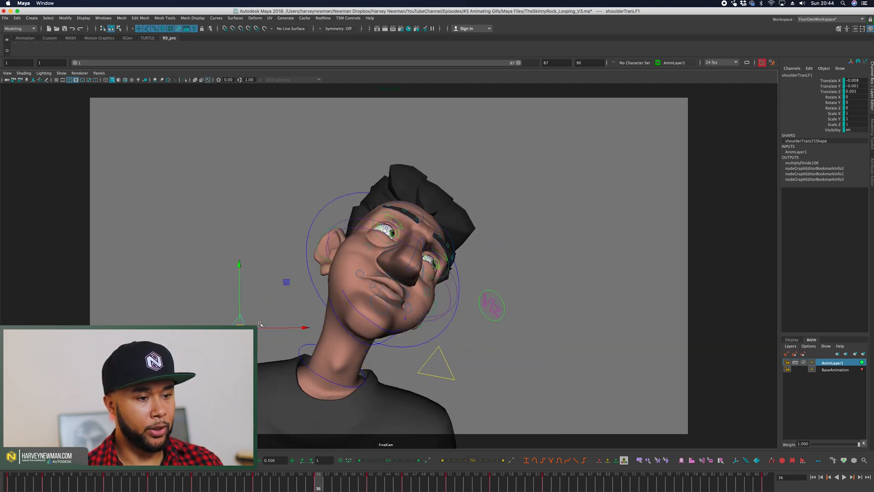
left_click_drag(240, 328, 240, 325)
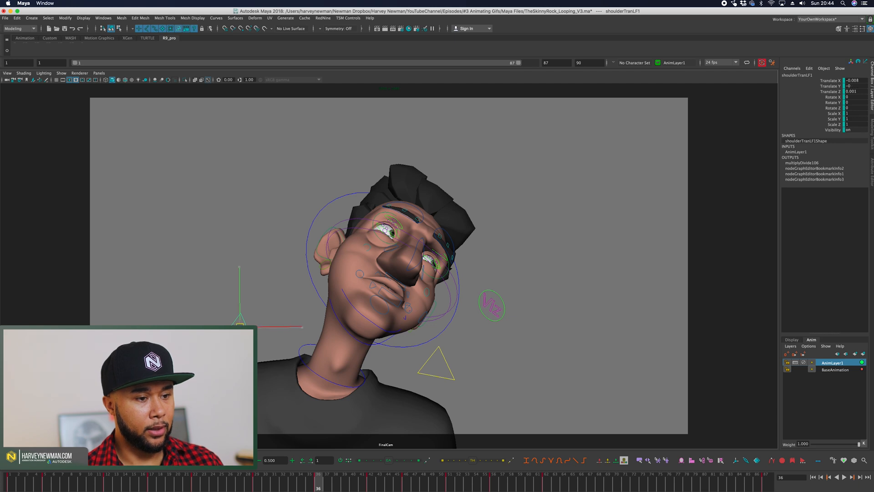
key("period")
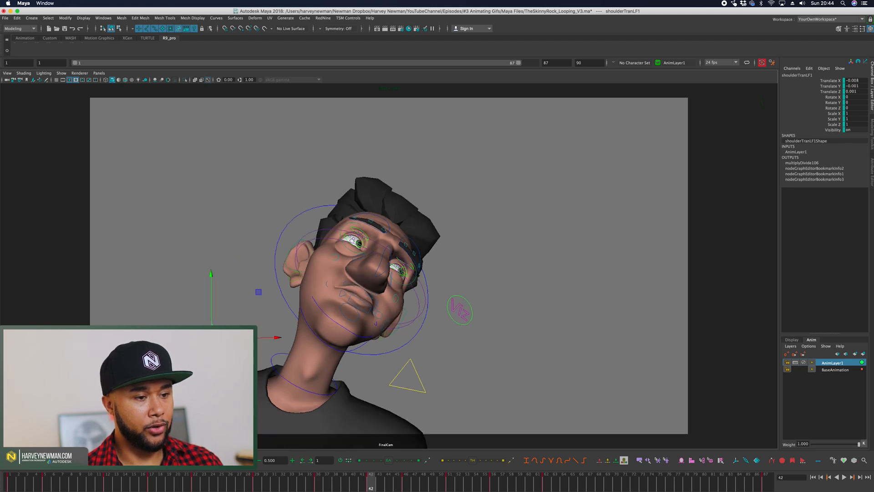
key("period")
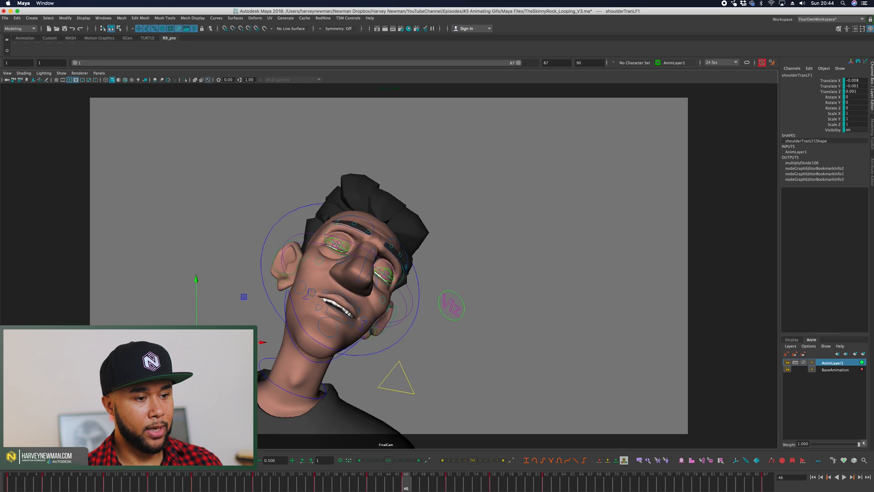
left_click_drag(195, 279, 196, 282)
key("period")
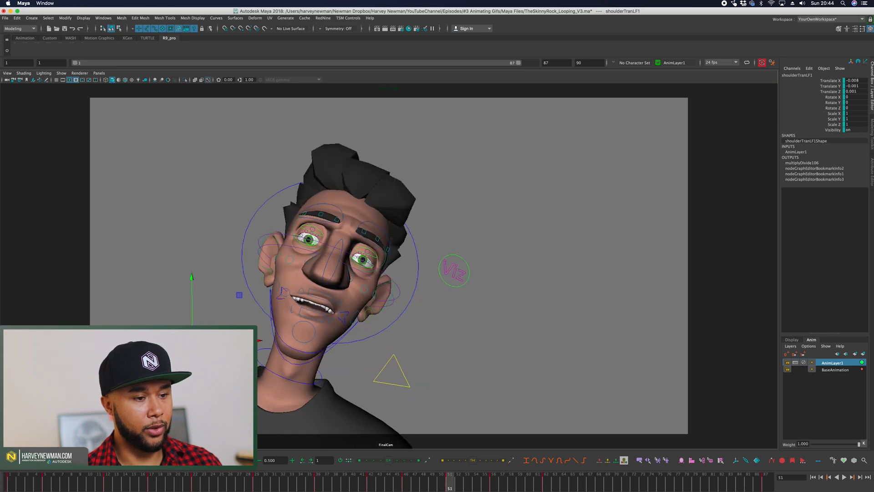
key("comma")
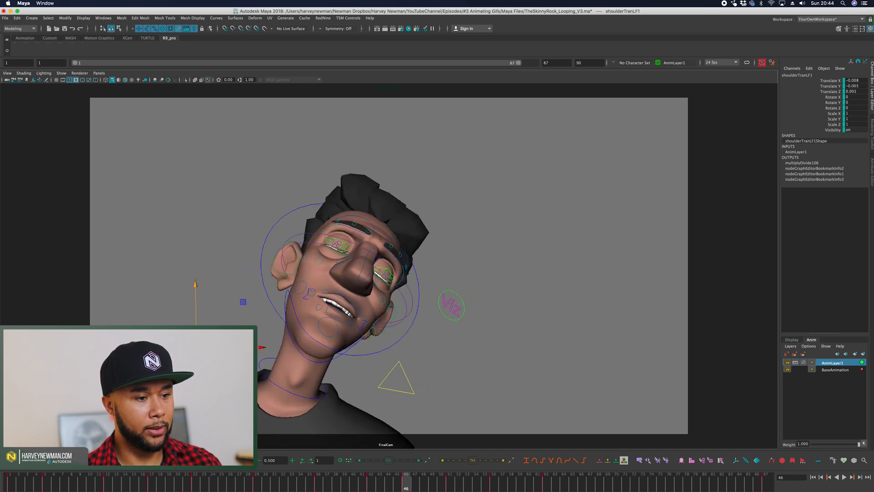
key("period")
Step: Raise shoulderTranLF1 at frame 56 to a Translate Y of 0
key("period")
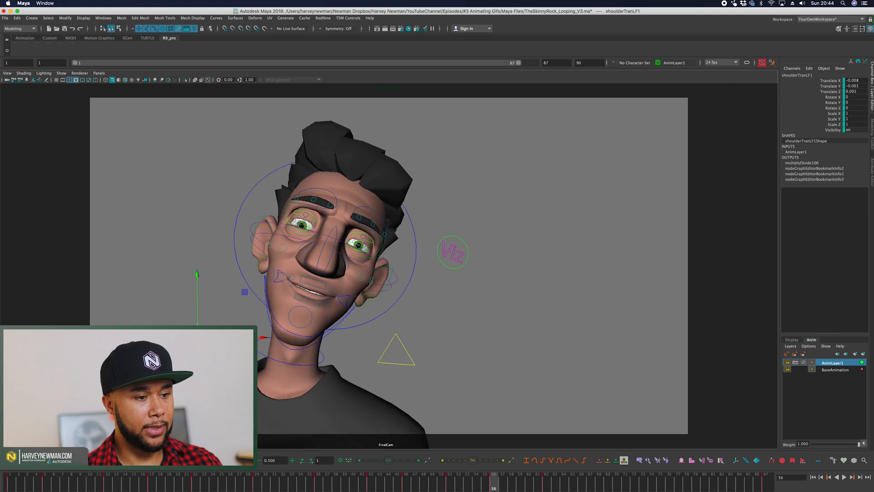
left_click_drag(196, 279, 196, 276)
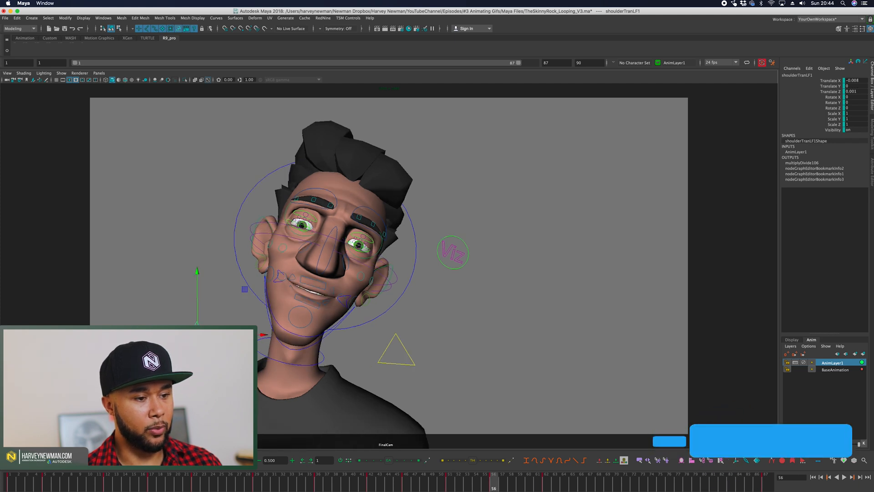
key("period")
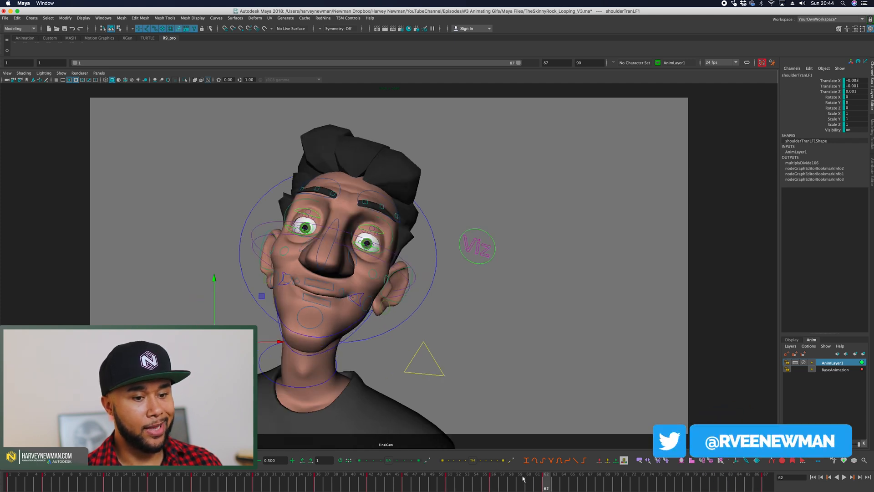
Step: Play back and scrub the looping animation to review the movement of both shoulder controls, stopping at frame 51
left_click_drag(549, 488, 769, 487)
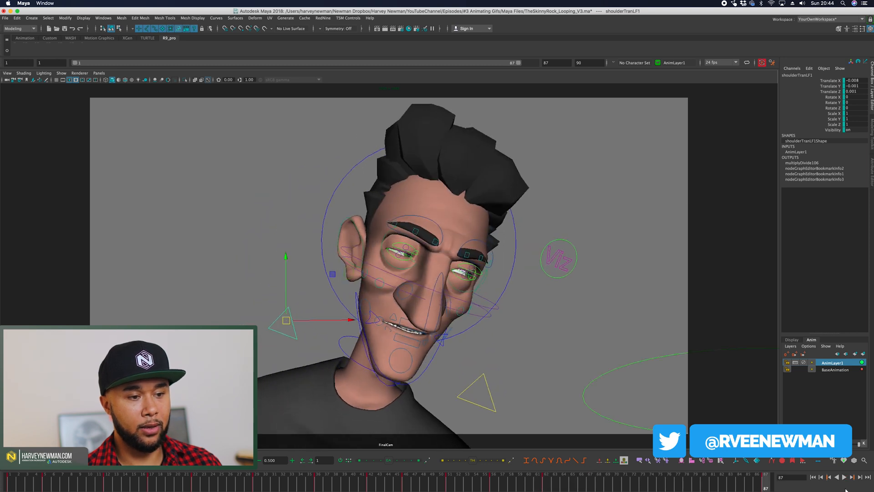
left_click(845, 477)
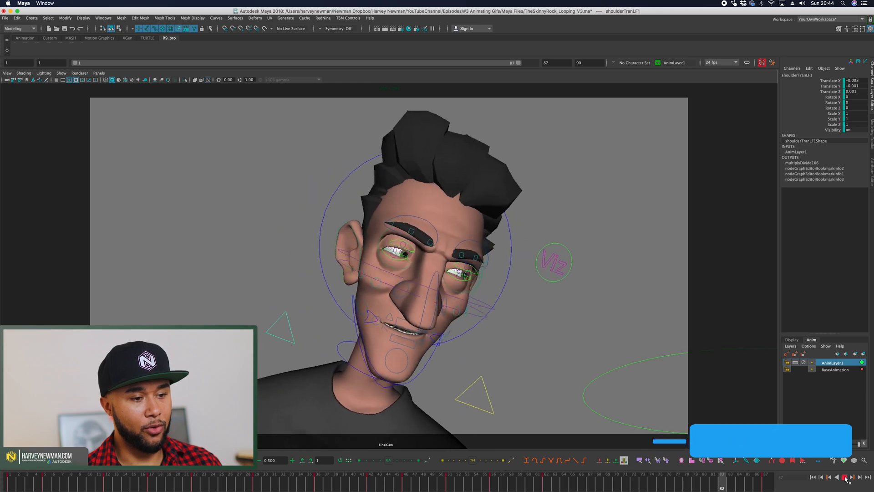
left_click(845, 477)
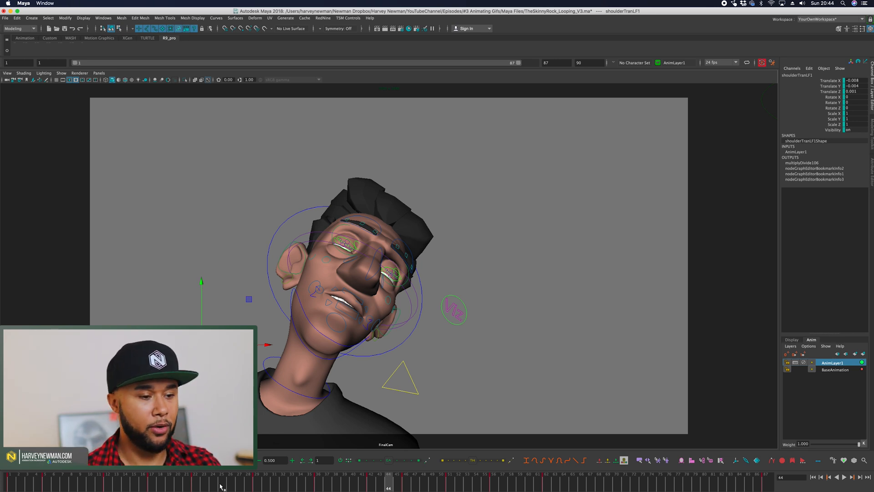
left_click_drag(219, 484, 72, 485)
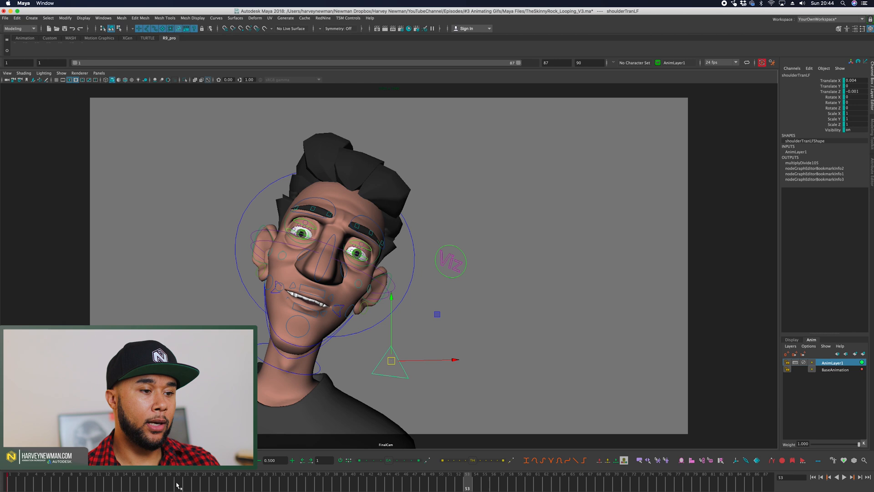
left_click_drag(175, 483, 9, 483)
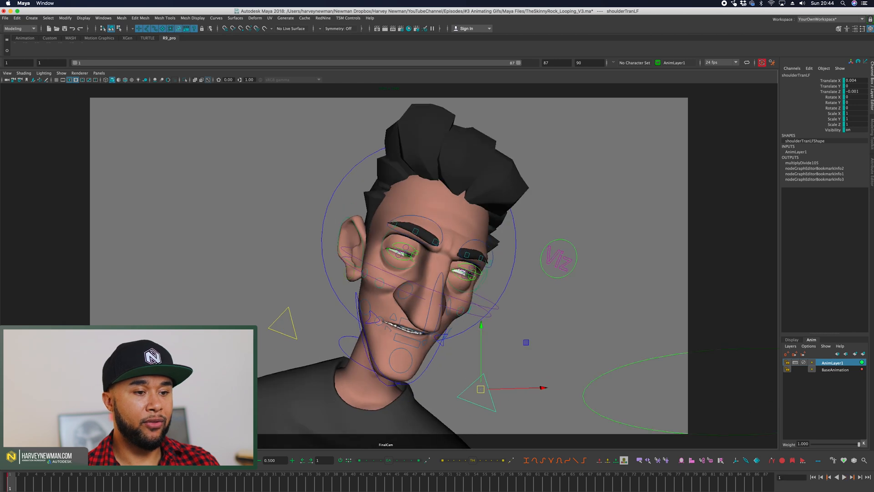
left_click(282, 325)
key("alt+v")
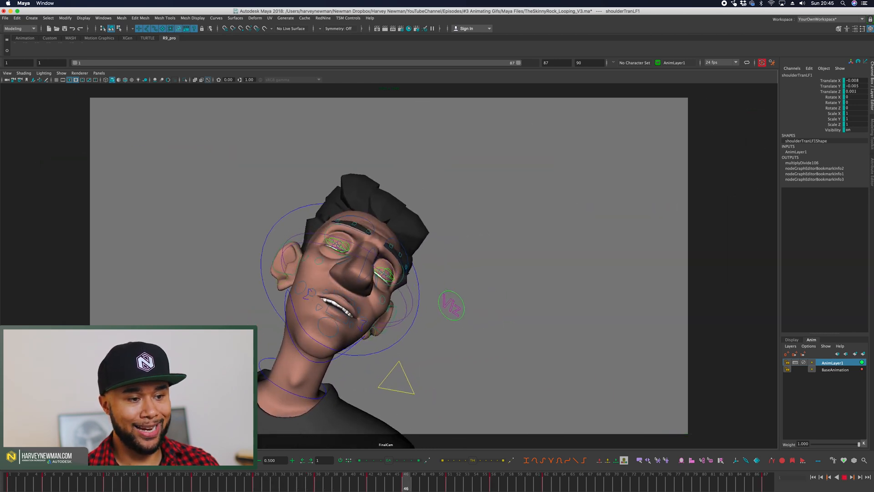
left_click(449, 487)
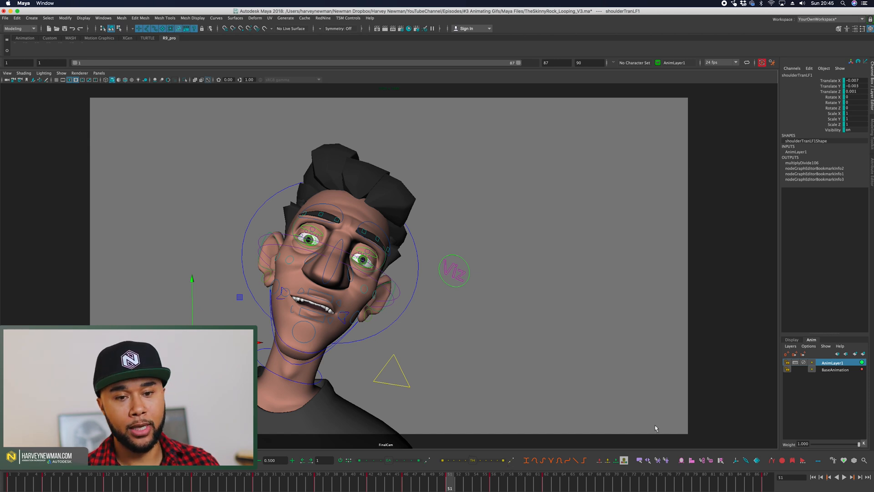
Step: Show the keys of AnimLayer1 and BaseAnimation together, and return to AnimLayer1 alone at frame 44
left_click(835, 369, "shift")
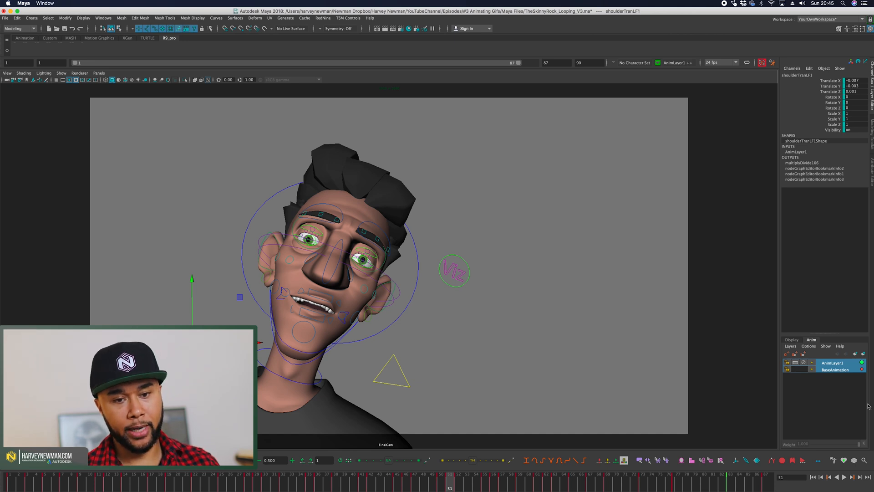
left_click(835, 363)
left_click(388, 476)
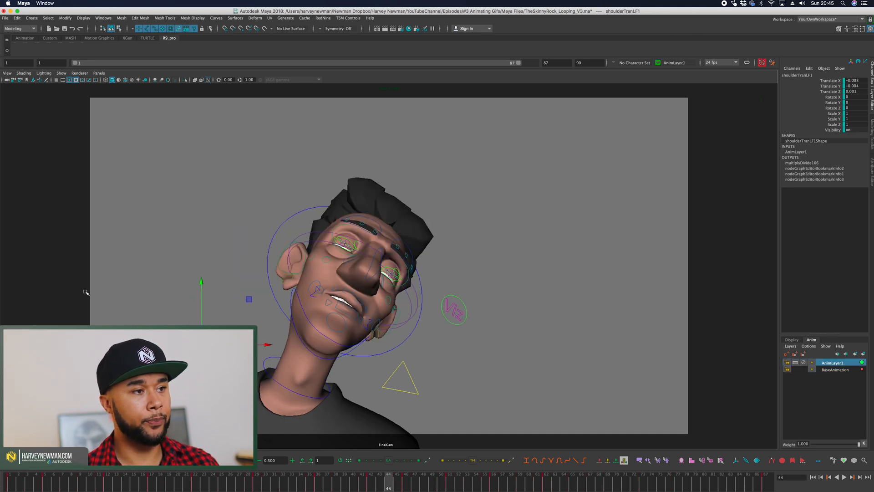
Step: Open the Graph Editor for shoulderTranLF1, select the frame 12 key on the Translate Z curve and move the window up over the viewport
left_click(49, 37)
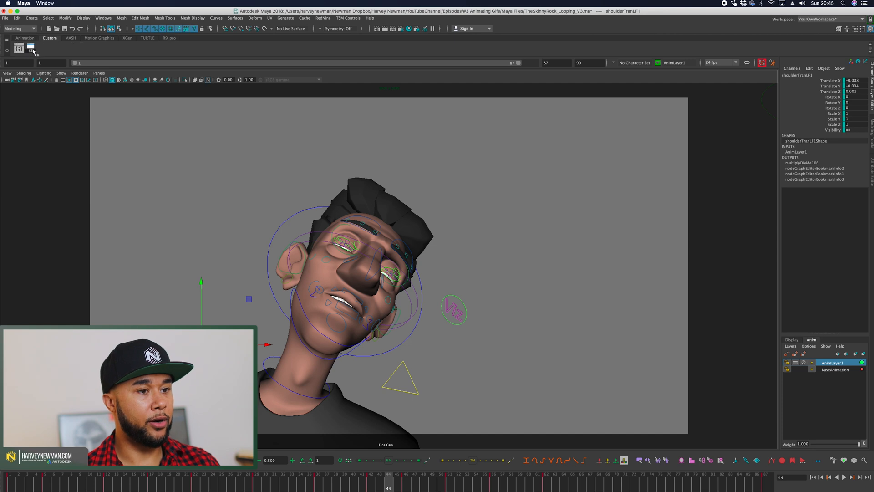
left_click(30, 47)
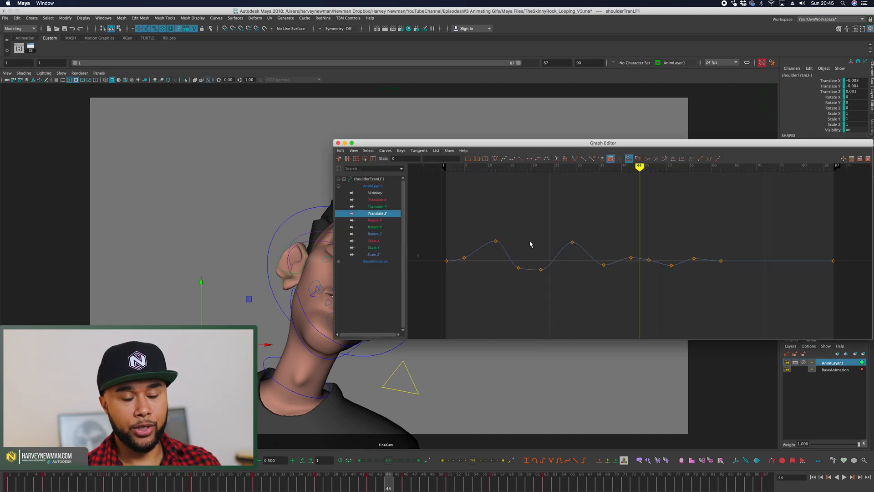
left_click(496, 241)
left_click_drag(551, 144, 480, 104)
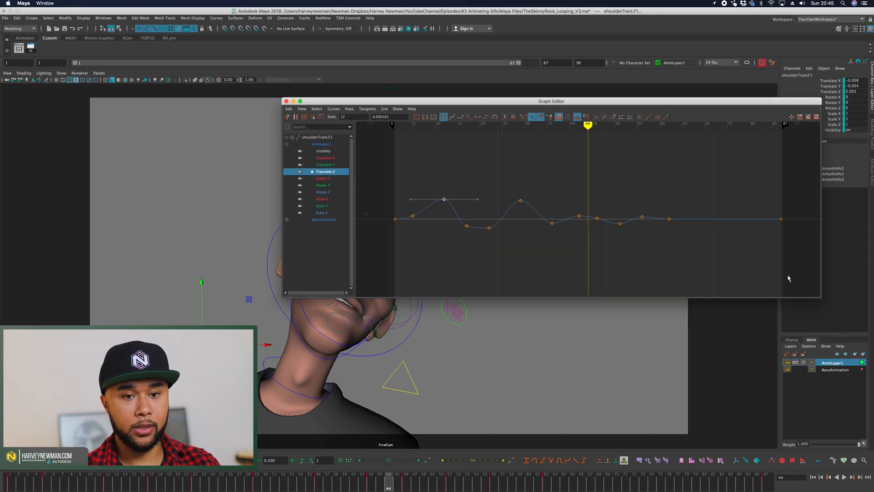
Step: Shrink the Graph Editor window, move it clear of the character's lower face, and select the Translate Z key at frame 29
left_click_drag(822, 297, 726, 283)
left_click_drag(563, 101, 634, 79)
left_click(558, 173)
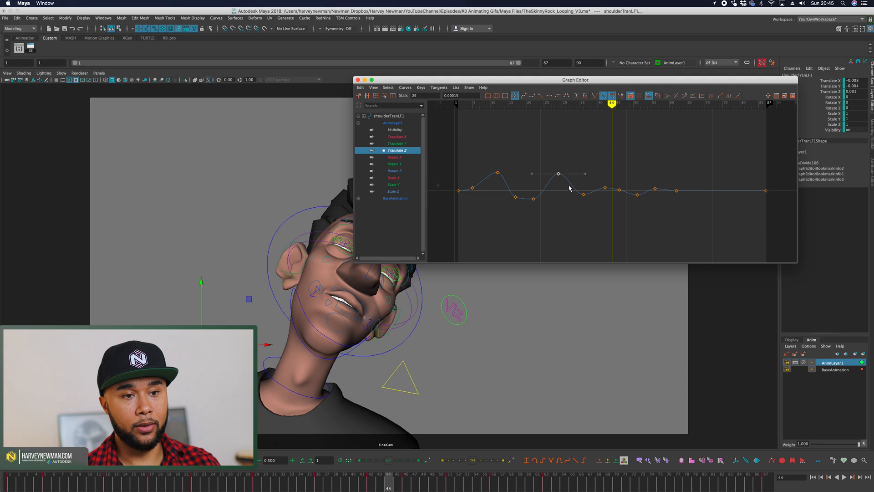
Step: Go to frame 29, try lowering the selected Translate Z key on AnimLayer1, and undo the change
key("comma")
key("comma")
key("comma")
key("comma")
key("period")
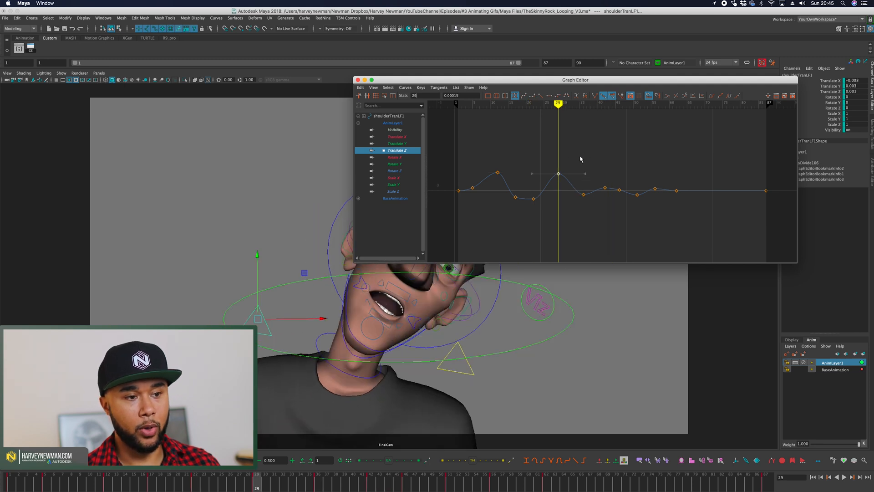
middle_click_drag(583, 155, 551, 246, "shift")
key("ctrl+z")
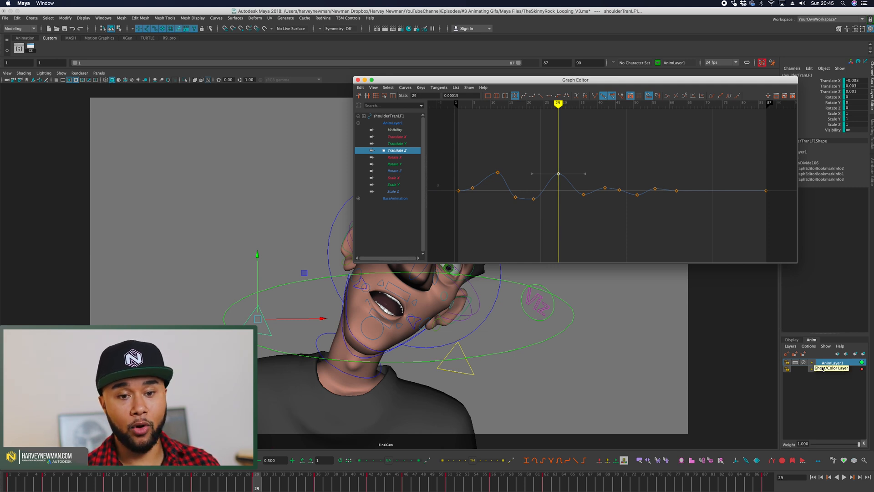
Step: Inspect the translate curves of shoulderTranLF1 on BaseAnimation and bring AnimLayer1 back into the layer selection
left_click(835, 369)
left_click(397, 151)
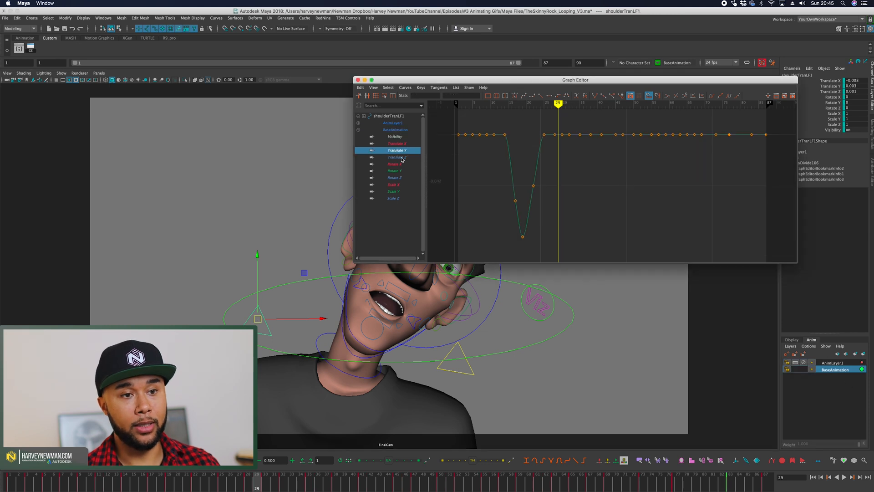
left_click(833, 363)
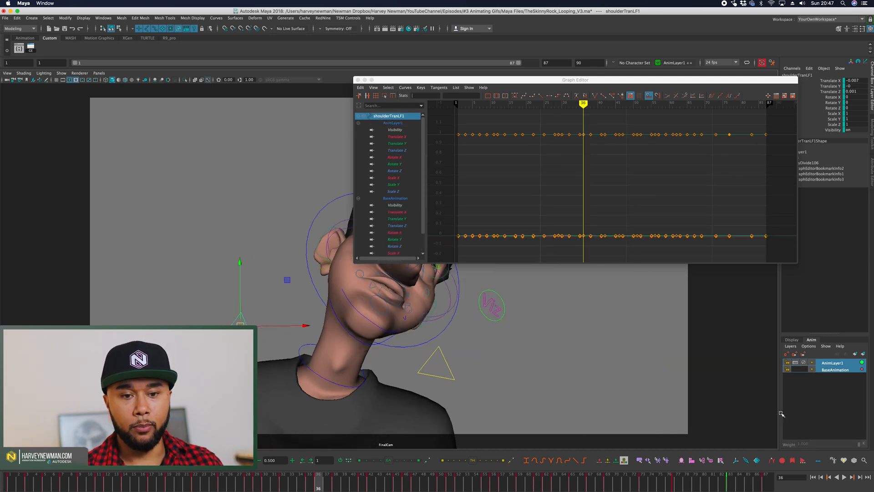
right_click(837, 366)
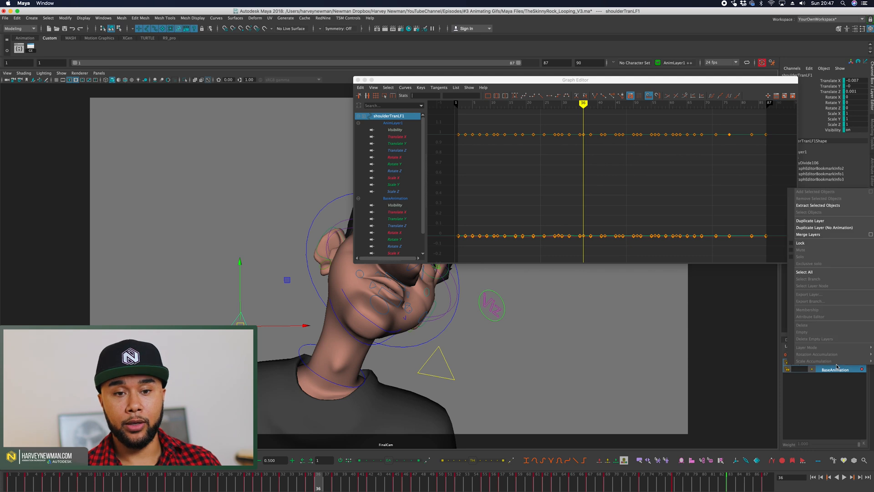
left_click(871, 235)
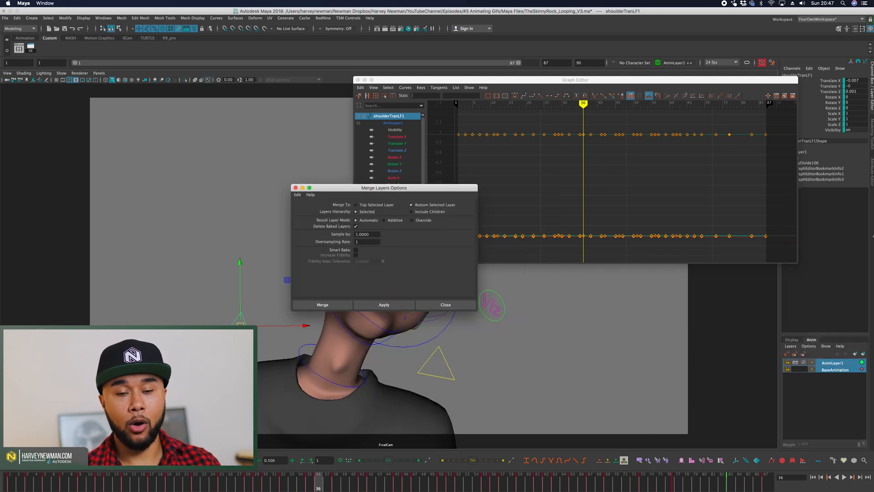
left_click(446, 305)
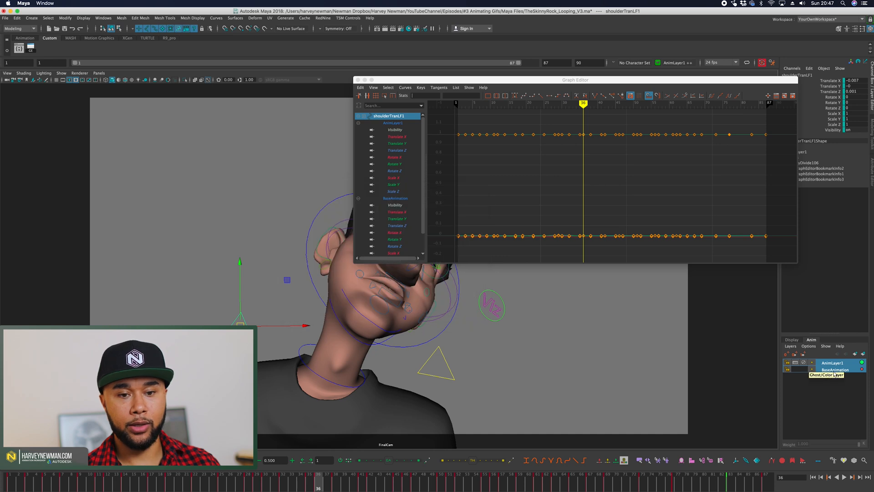
Step: Merge AnimLayer1 and BaseAnimation into the bottom selected layer with Smart Bake enabled
right_click(835, 370)
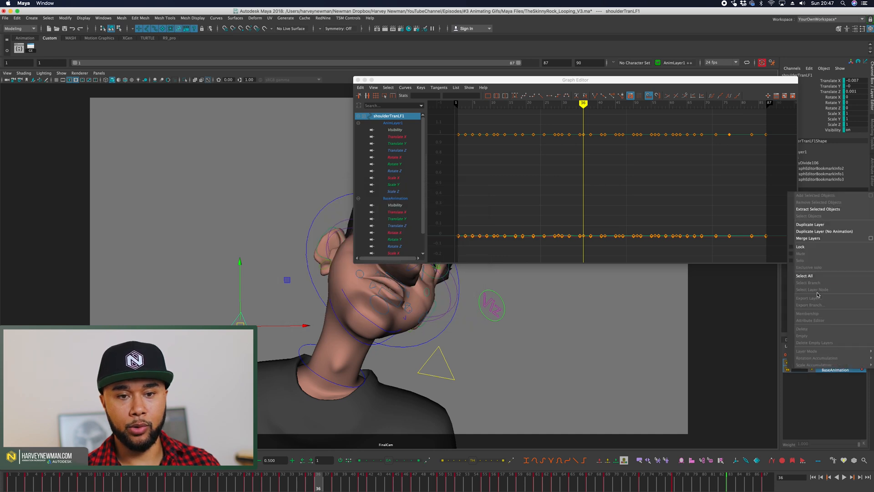
left_click(870, 238)
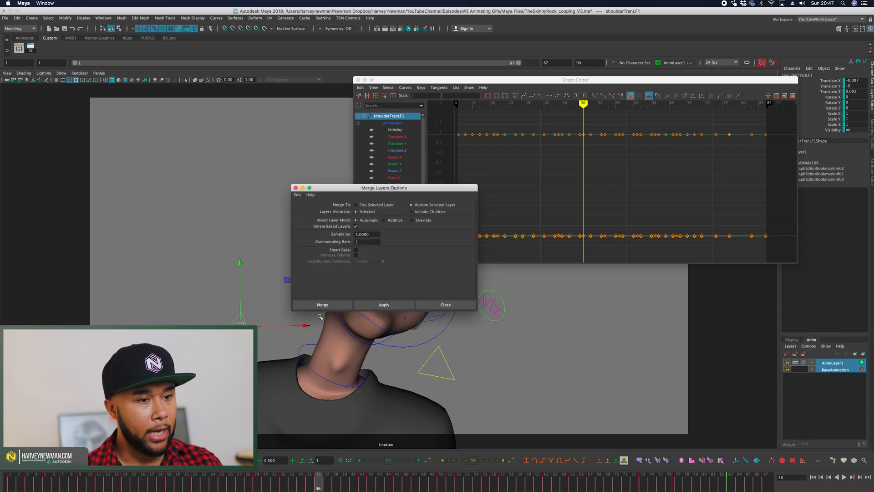
left_click(356, 251)
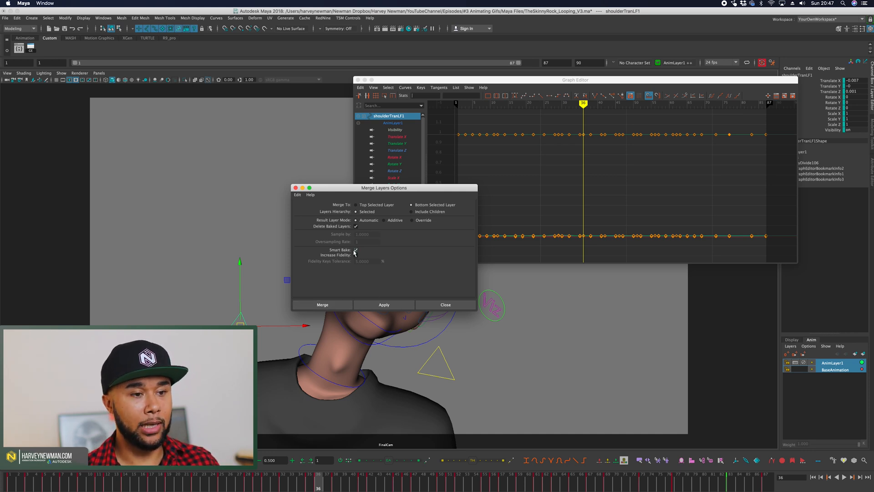
left_click(387, 306)
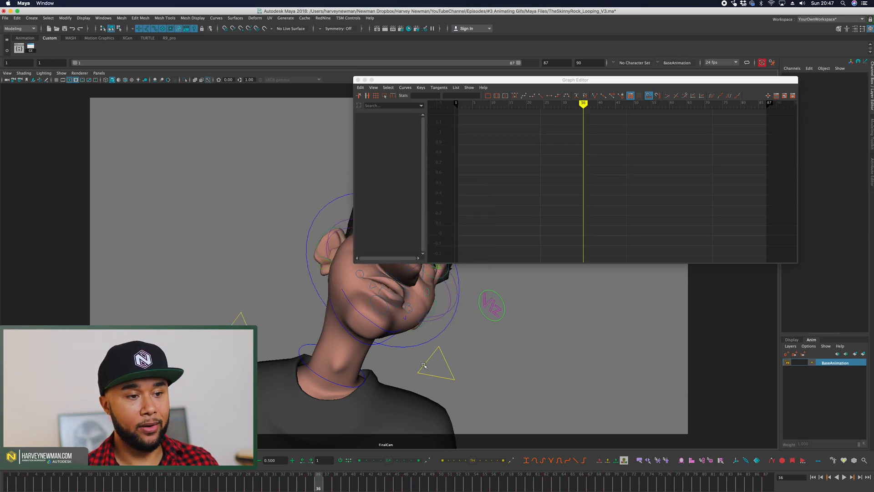
Step: Reselect shoulderTranLF1 and display its merged Translate Z curve in the Graph Editor
left_click(272, 314)
left_click(399, 150)
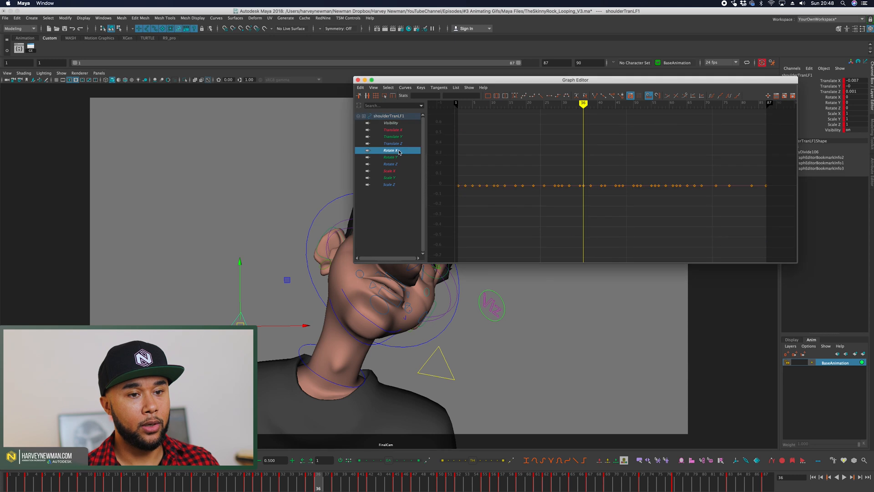
left_click(392, 143)
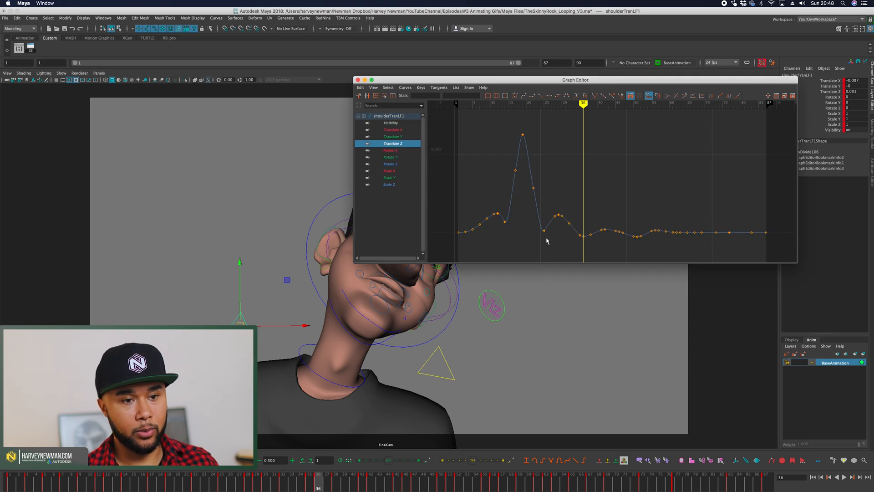
Step: Step back and forth through the keys around frames 36 to 22 to examine the merged shoulder motion
key("comma")
key("comma")
key("comma")
key("comma")
key("comma")
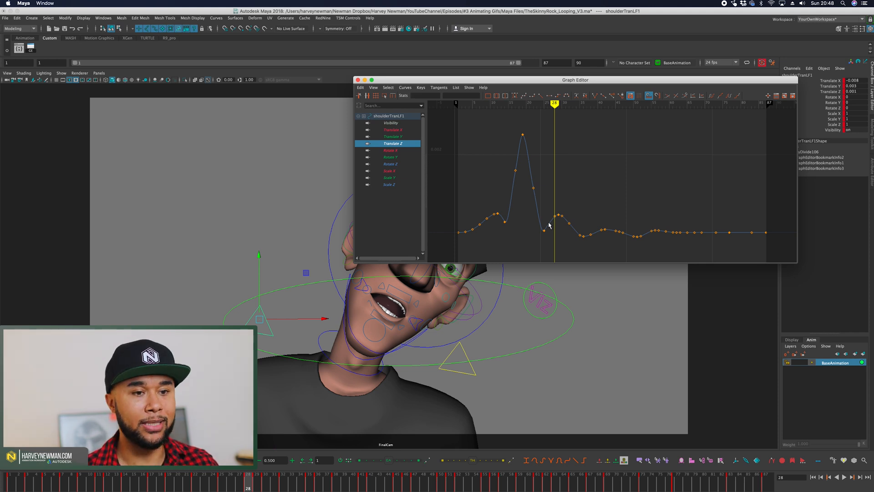
key("comma")
key("comma")
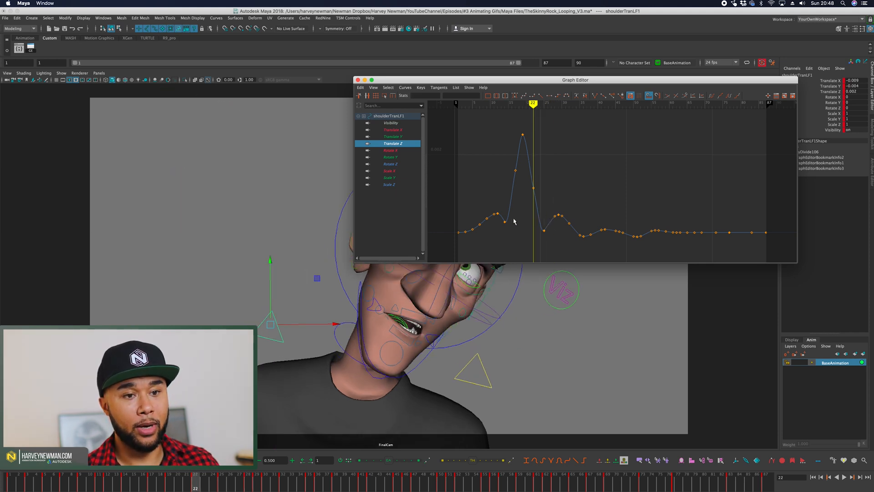
key("period")
key("period")
Step: On the Translate Y curve, lower the frame 14 key to about -0.00537 and delete the frame 17 key
left_click(393, 137)
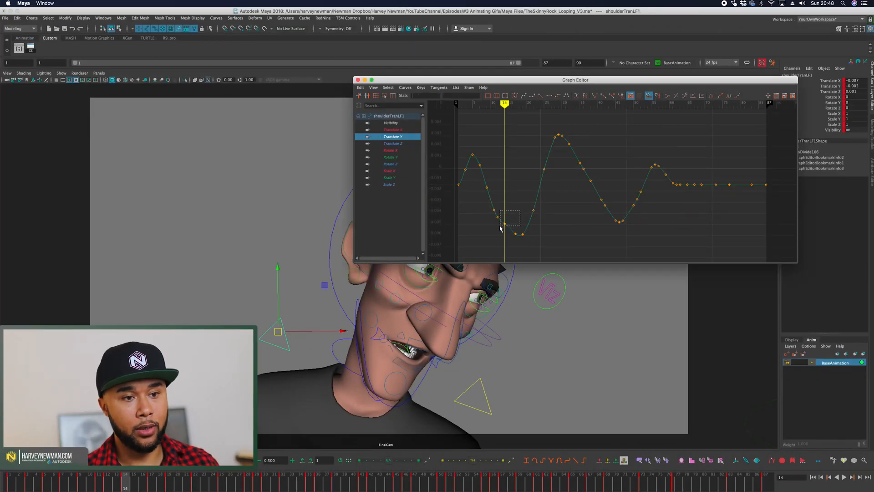
left_click_drag(501, 229, 501, 228)
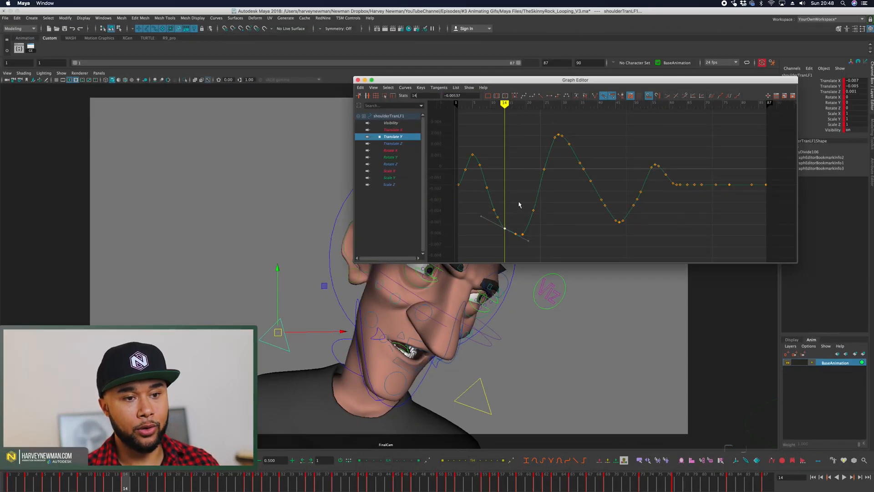
left_click(516, 233)
key("period")
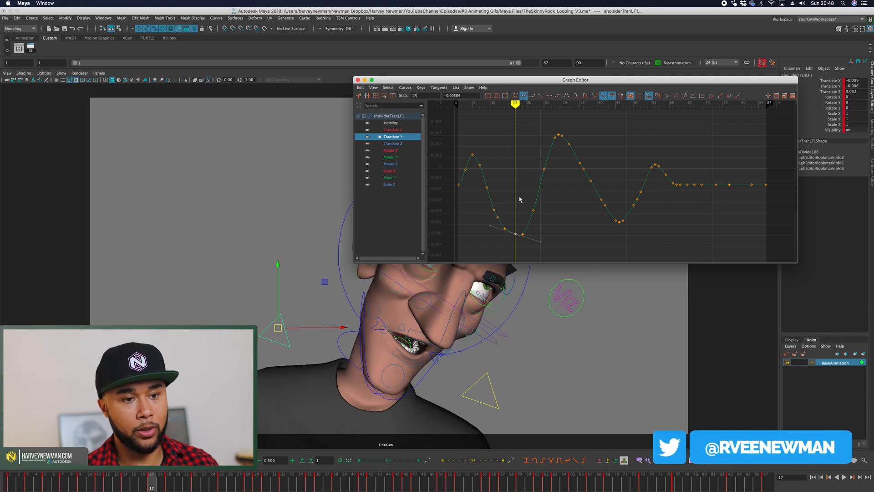
left_click(516, 204)
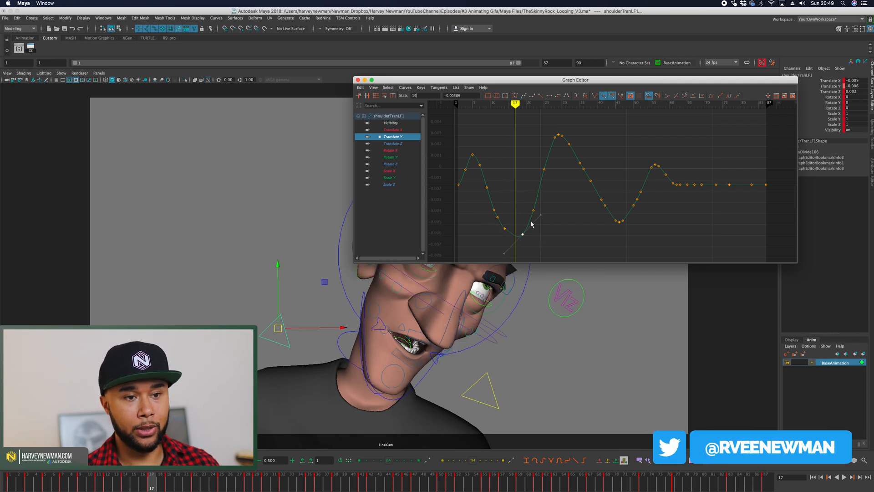
Step: Flatten the tangent of the frame 19 key on Translate Y and lower the frame 22 key slightly
left_click(523, 234)
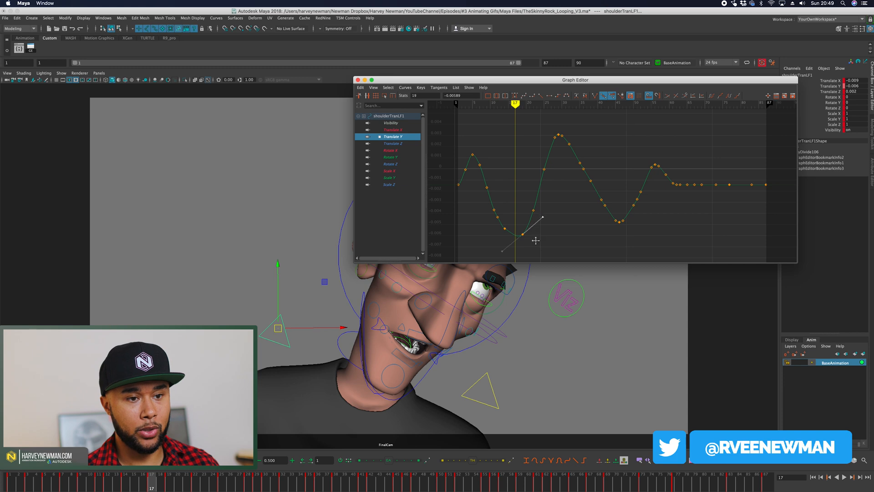
left_click(499, 215)
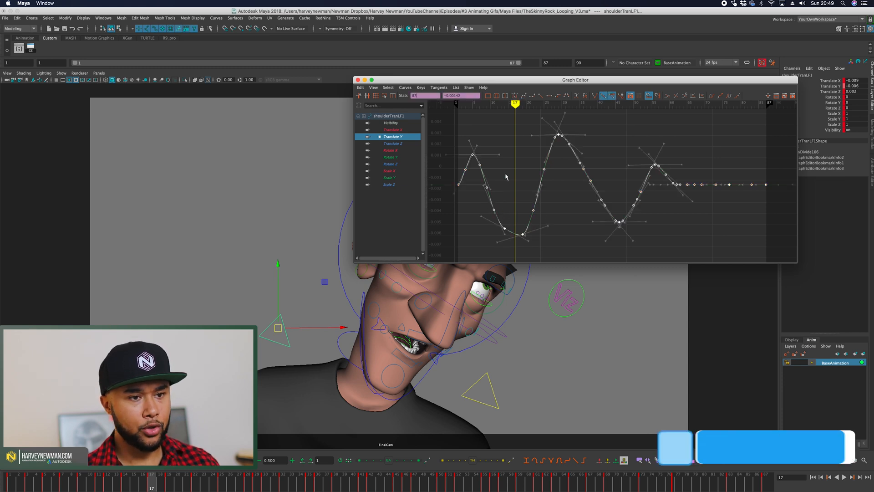
left_click(533, 210)
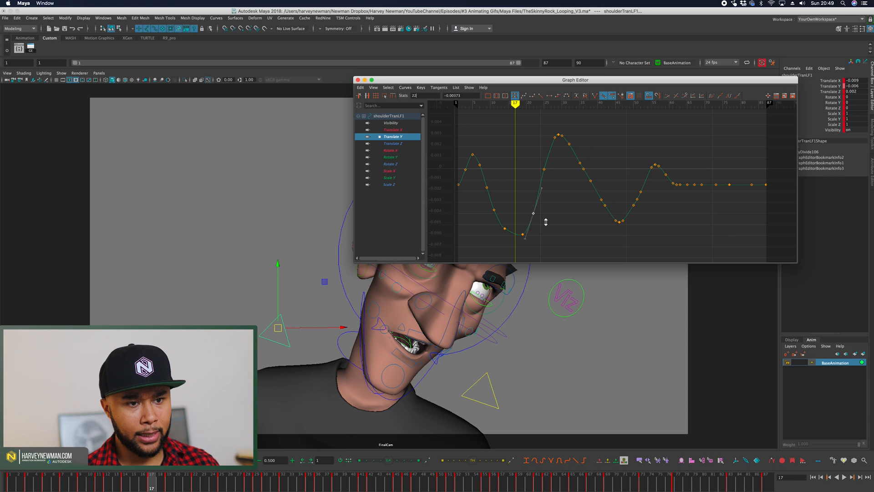
left_click(525, 237)
key("period")
key("period")
key("period")
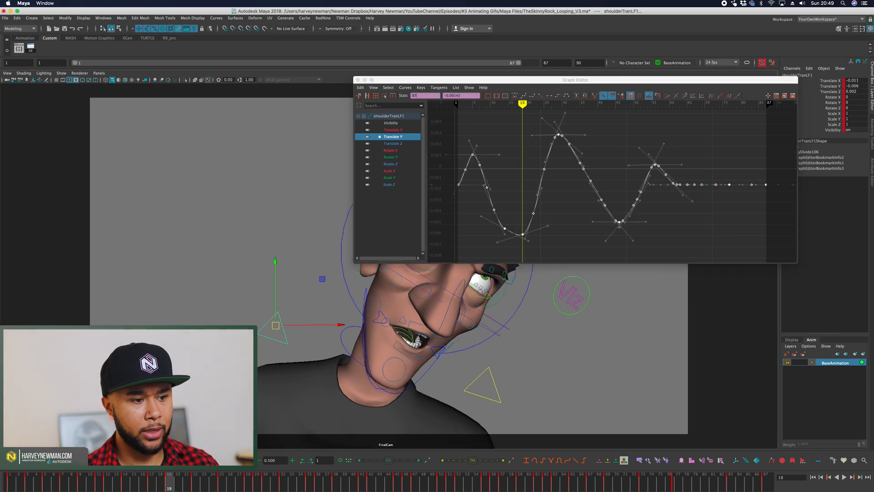
Step: Raise the frame 25 key on Translate Y to about 0.0003 and delete the frame 30 key
left_click_drag(535, 146, 550, 176)
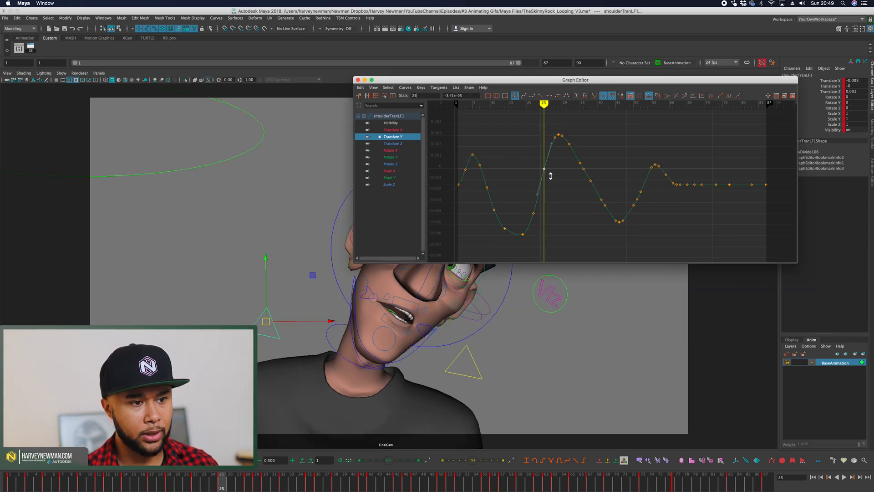
middle_click_drag(550, 176, 552, 170)
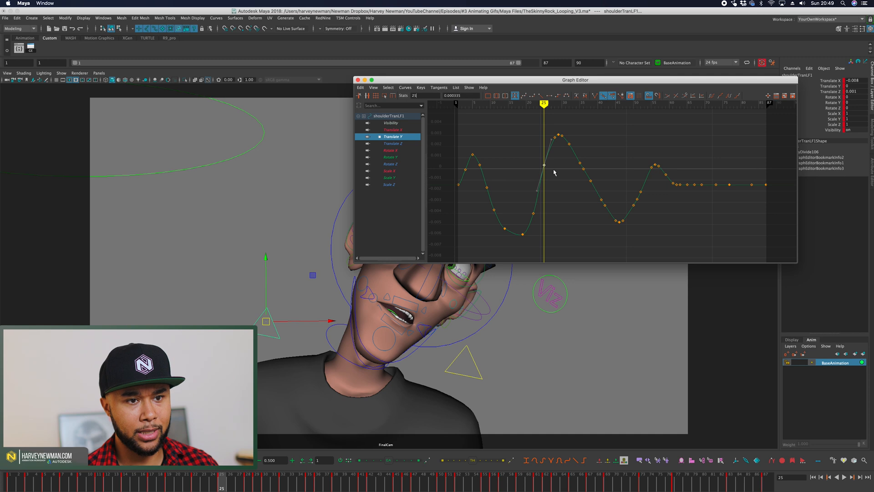
left_click(564, 140)
left_click(564, 138)
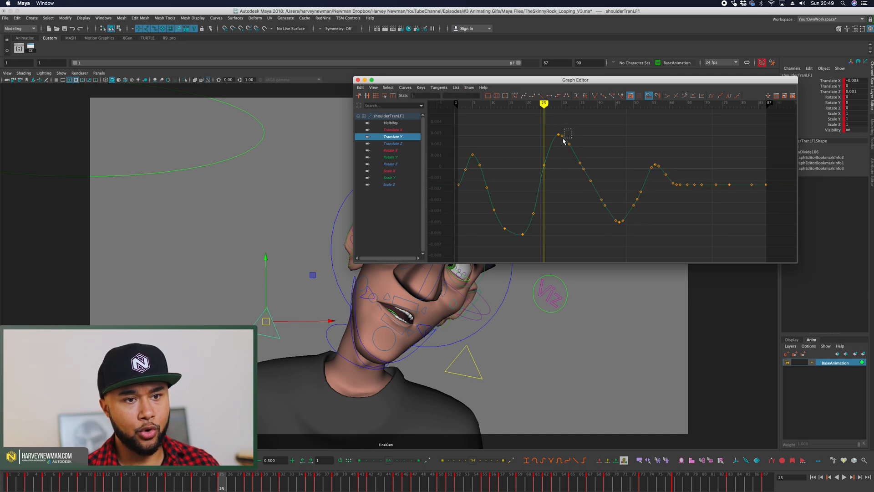
left_click_drag(546, 130, 567, 141)
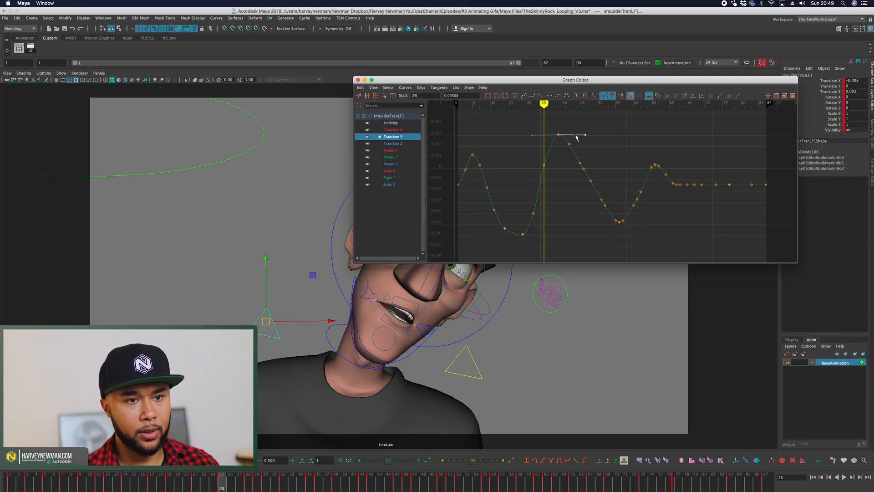
Step: Adjust the outgoing tangent of the frame 29 key on Translate Y and play back the animation briefly
middle_click_drag(575, 135, 578, 129)
left_click(541, 215)
key("alt+v")
key("alt+v")
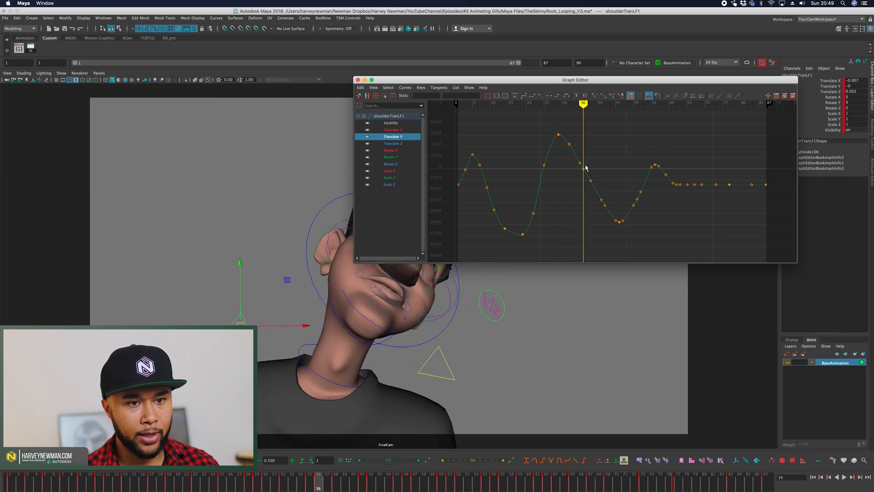
Step: Delete the Translate Y keys at frames 38 and 41, and raise the frame 35 key to about 0.000743
left_click(580, 163)
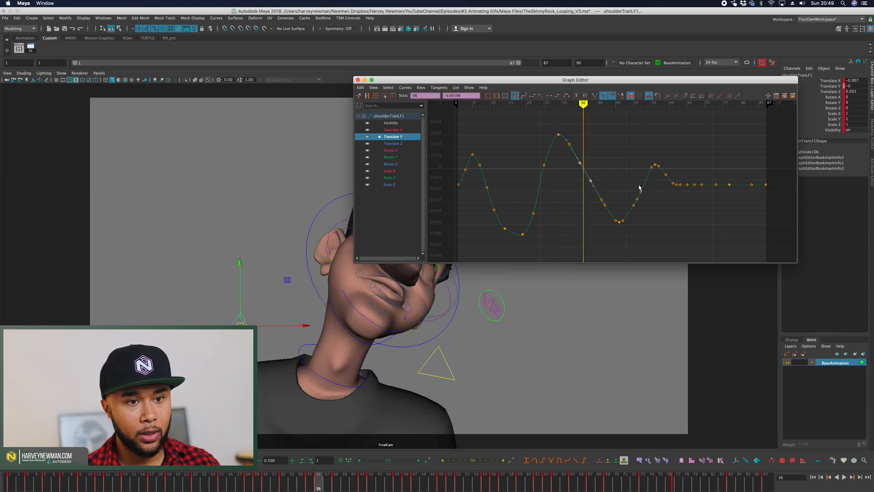
left_click_drag(609, 174, 554, 203)
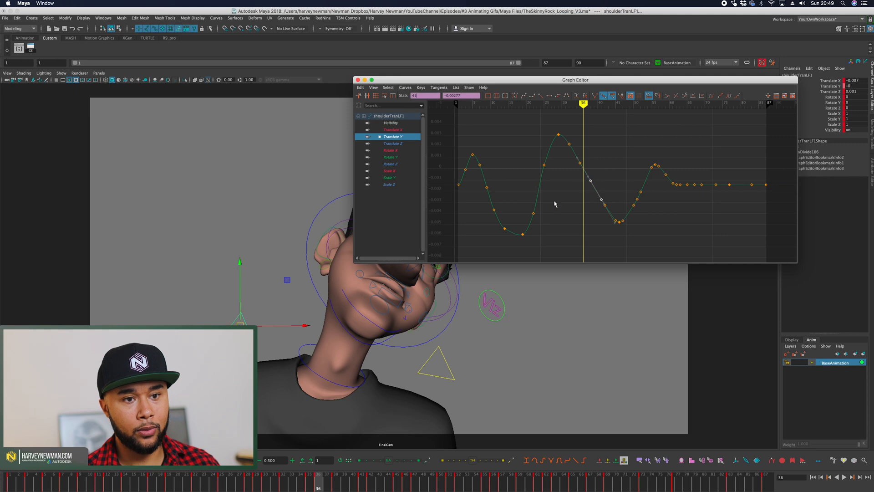
key("Delete")
left_click(589, 178)
left_click_drag(596, 157, 562, 181)
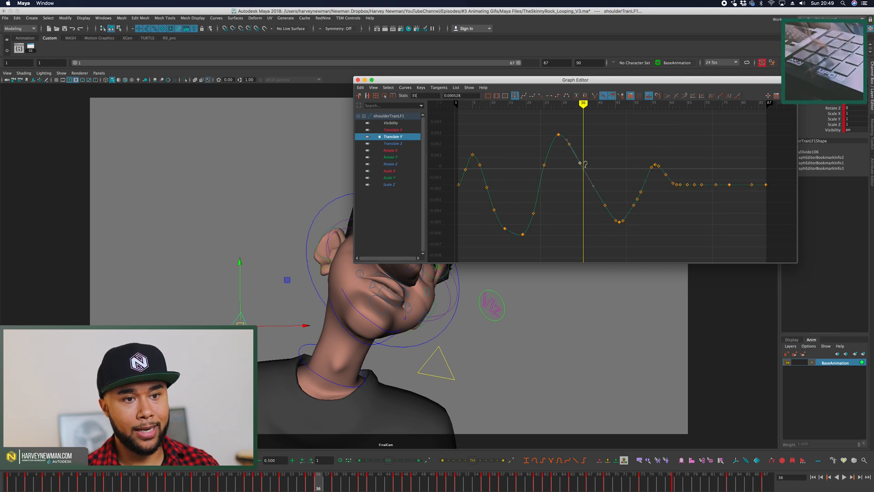
middle_click_drag(585, 165, 585, 163)
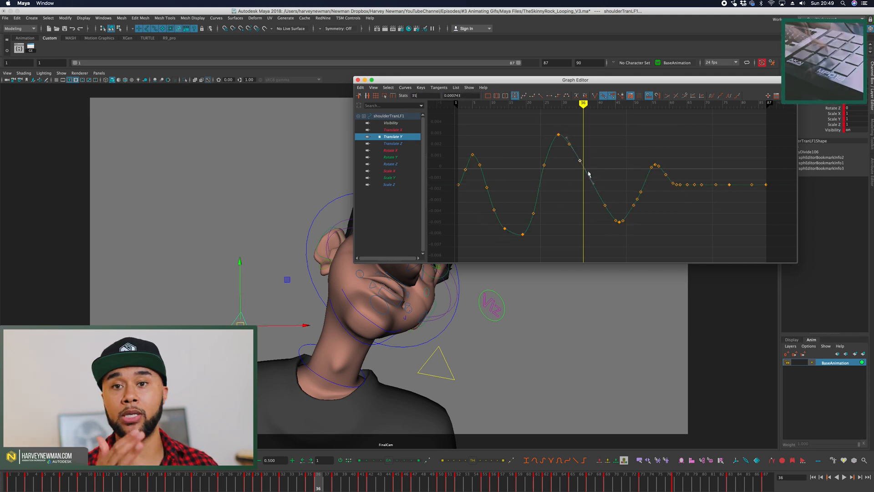